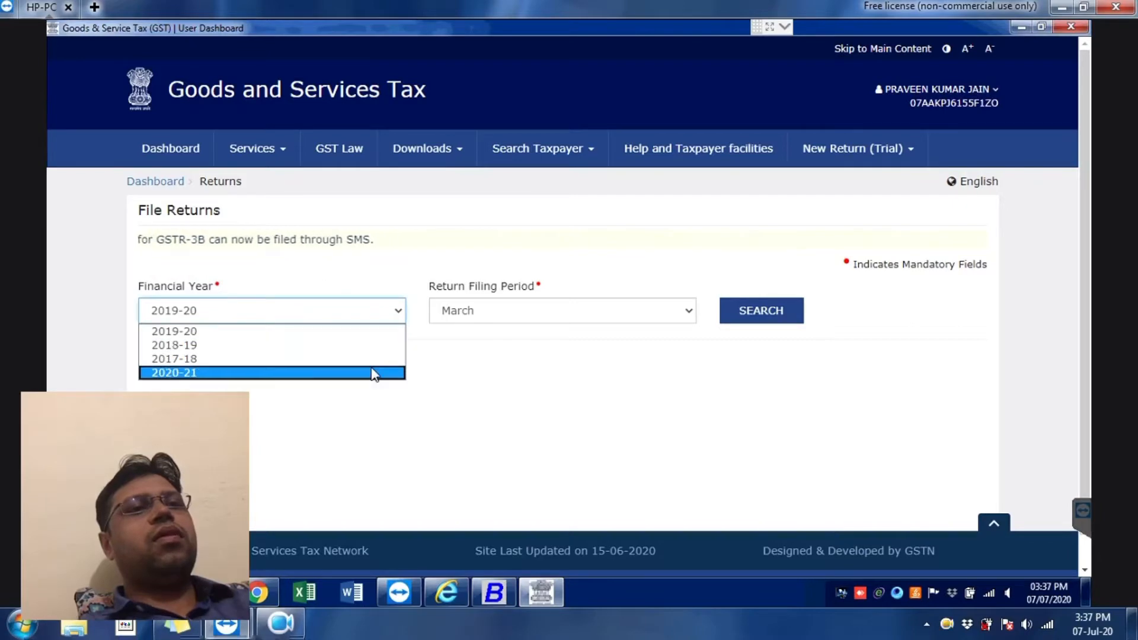
Step: Search the return tiles for May of financial year 2020-21, then switch to Busy
{"action": "left_click", "coordinate": [373, 372]}
{"action": "left_click", "coordinate": [539, 314]}
{"action": "left_click", "coordinate": [542, 346]}
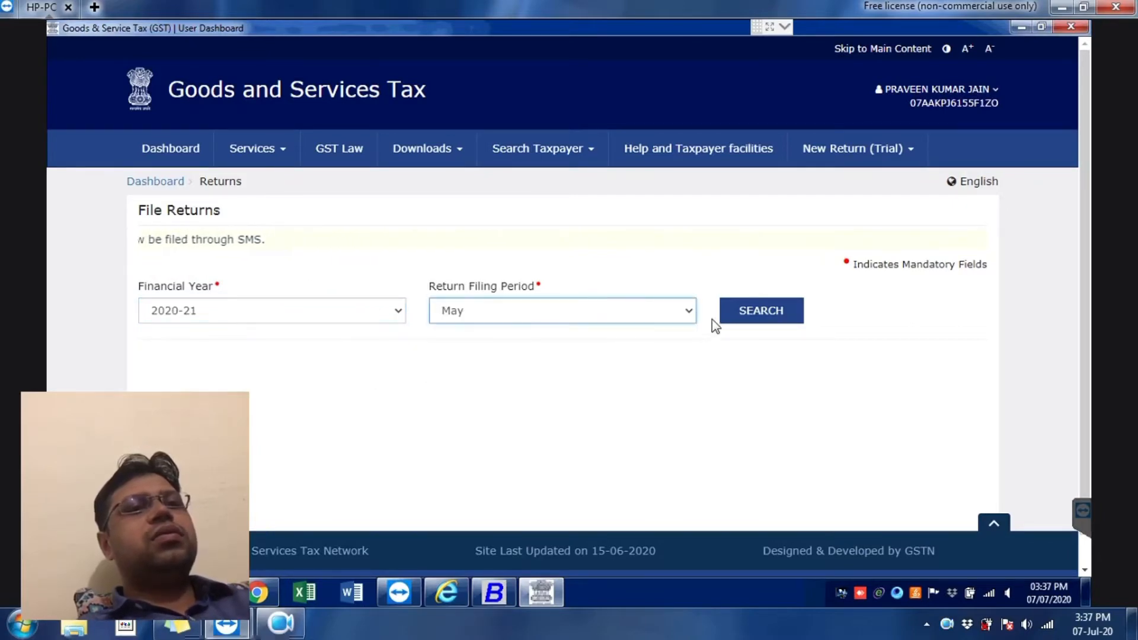
{"action": "left_click", "coordinate": [729, 314]}
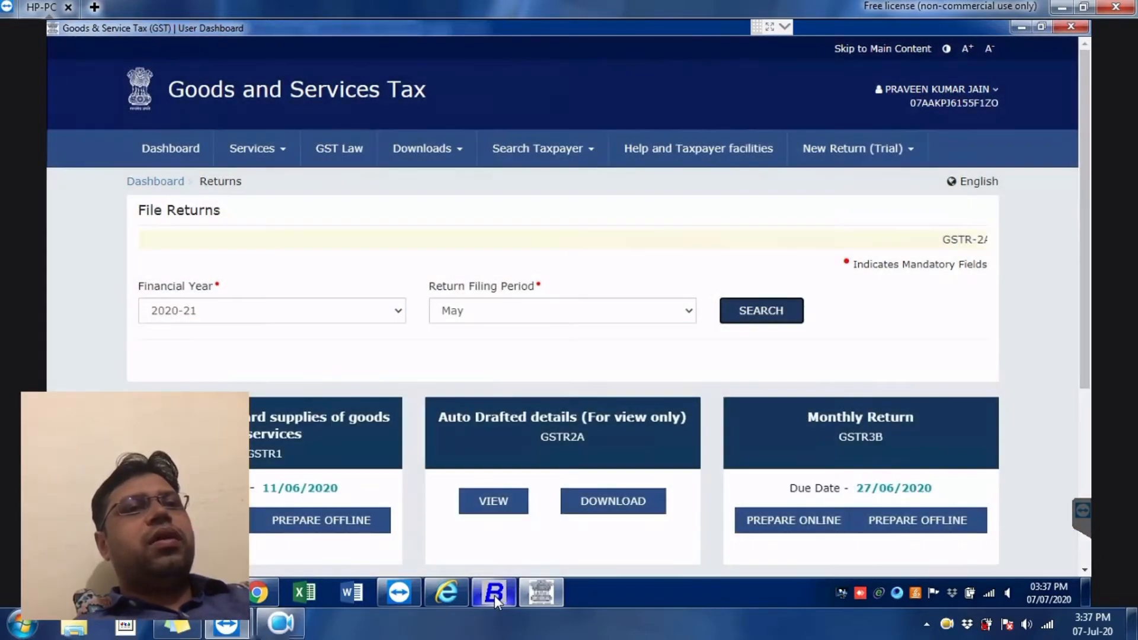
{"action": "left_click", "coordinate": [494, 594]}
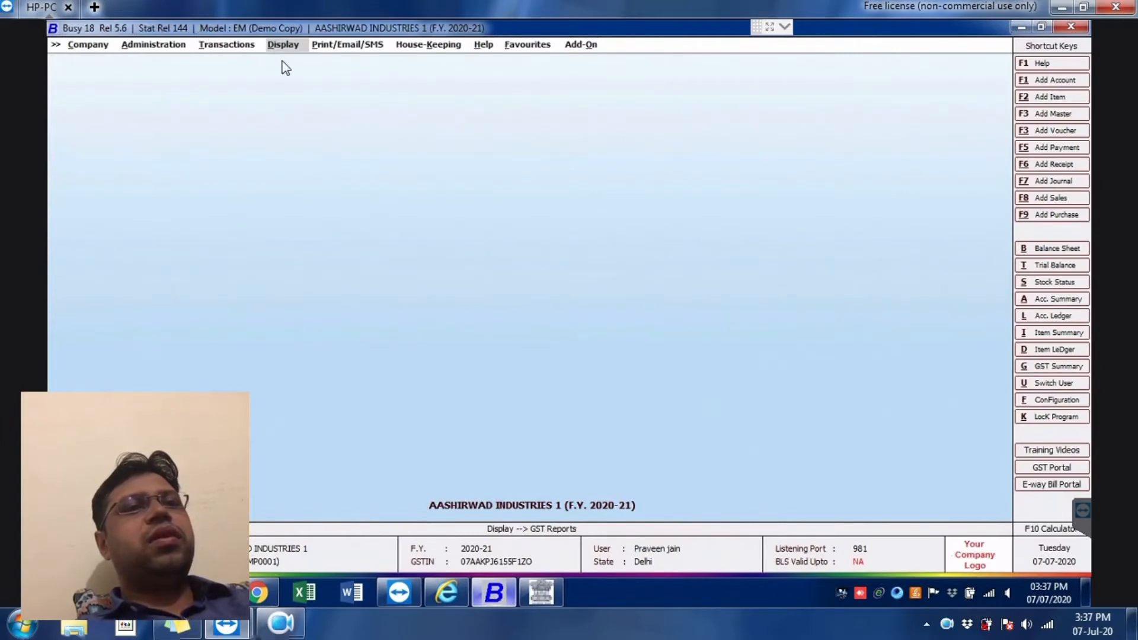
Step: Generate Busy's GSTR-3B report for May from Display > GST Reports > GST Returns
{"action": "left_click", "coordinate": [282, 45]}
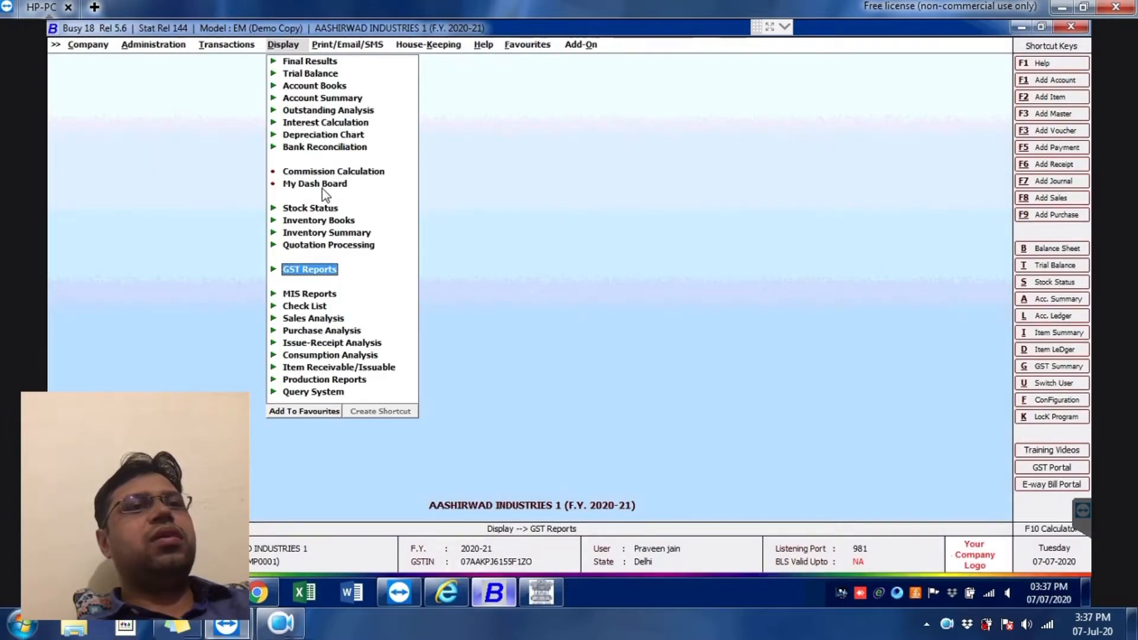
{"action": "left_click", "coordinate": [321, 271]}
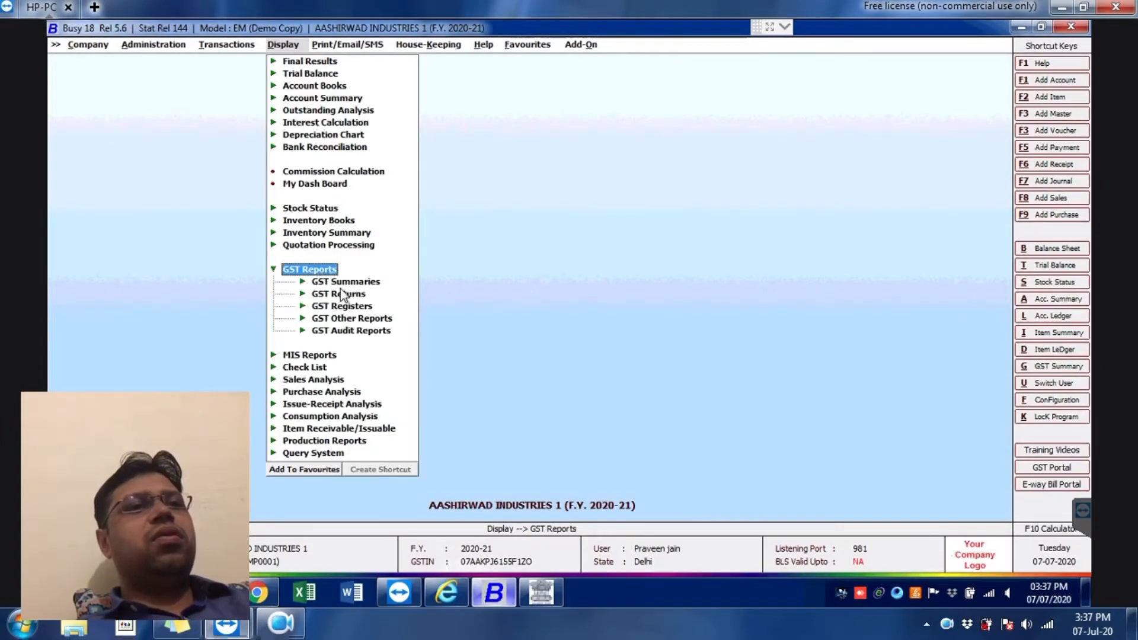
{"action": "left_click", "coordinate": [344, 296]}
{"action": "left_click", "coordinate": [359, 184]}
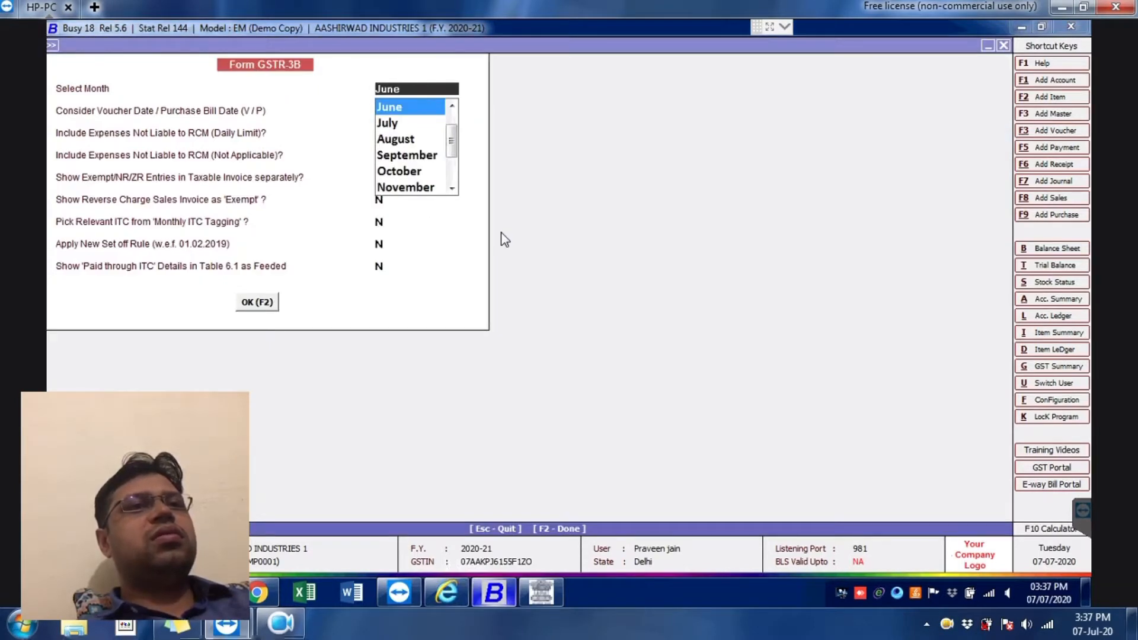
{"action": "scroll", "coordinate": [451, 131], "scroll_direction": "up", "scroll_amount": 2}
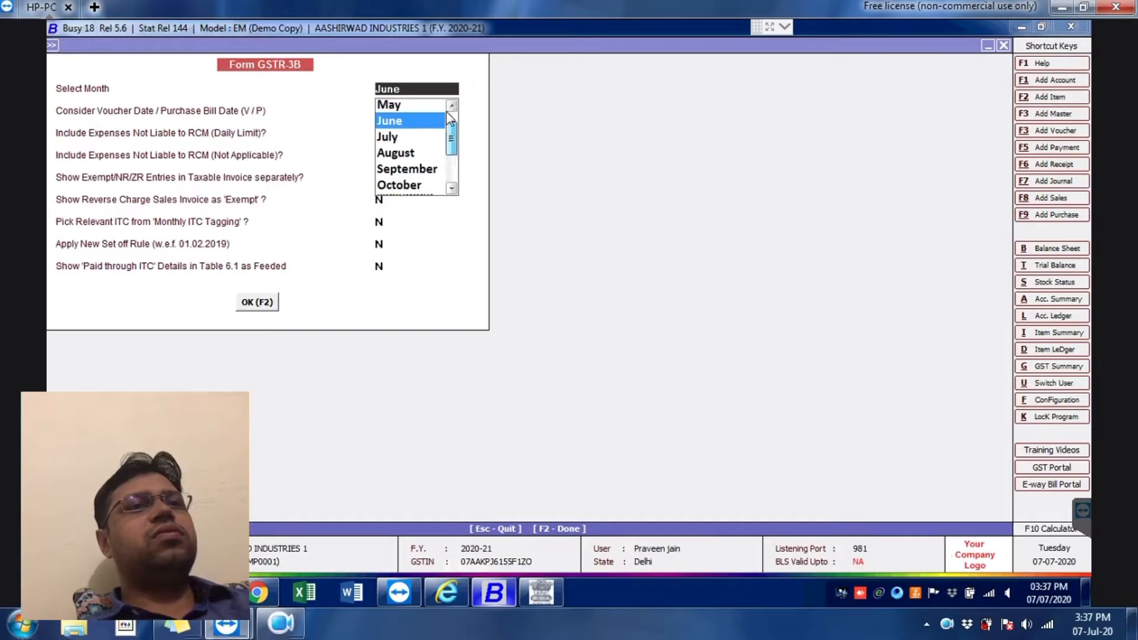
{"action": "left_click", "coordinate": [427, 123]}
{"action": "key", "text": "Return"}
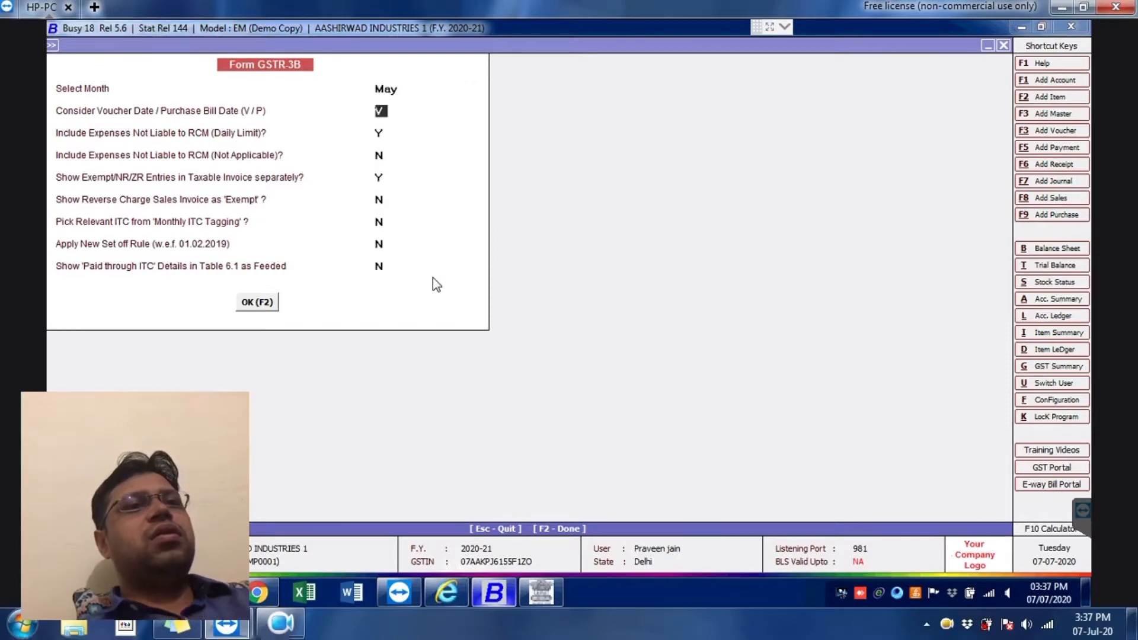
{"action": "key", "text": "Return"}
{"action": "key", "text": "Return"}
{"action": "key", "text": "Return"}
{"action": "key", "text": "Return"}
{"action": "key", "text": "Return"}
{"action": "key", "text": "Return"}
{"action": "key", "text": "Return"}
{"action": "key", "text": "Return"}
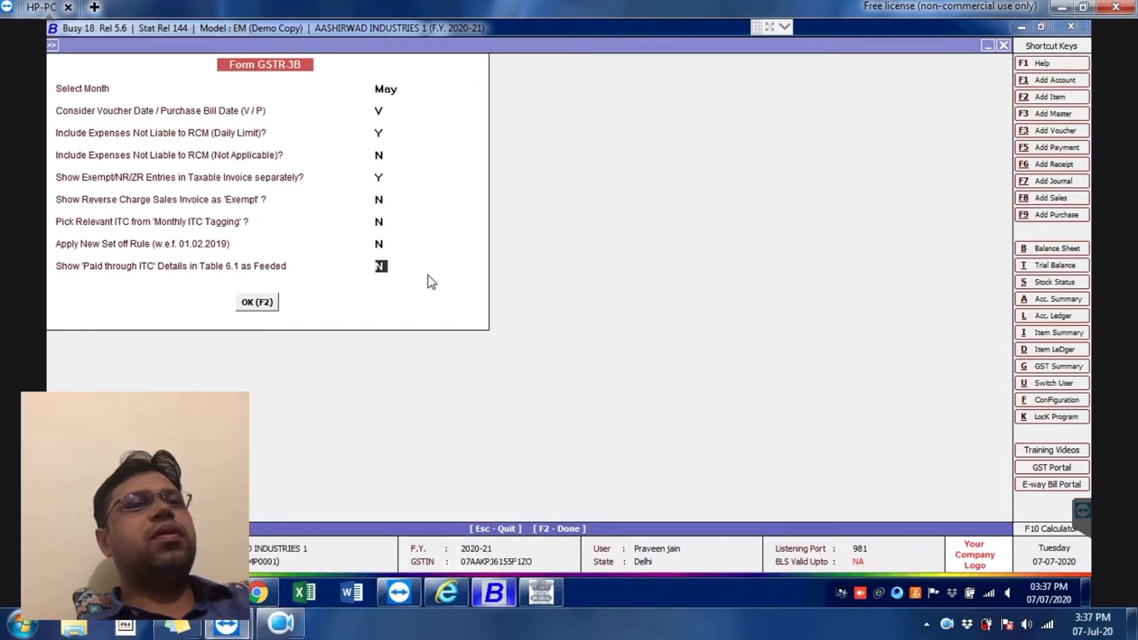
{"action": "key", "text": "Return"}
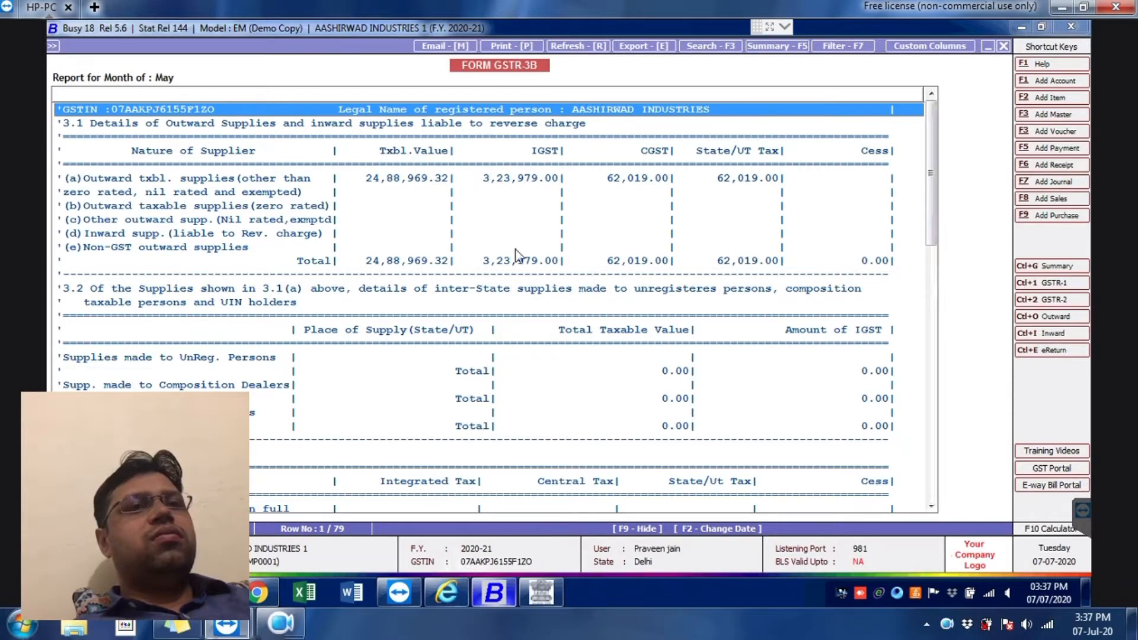
Step: Back in the portal, choose Prepare Online on the Monthly Return GSTR3B card
{"action": "key", "text": "alt+Tab"}
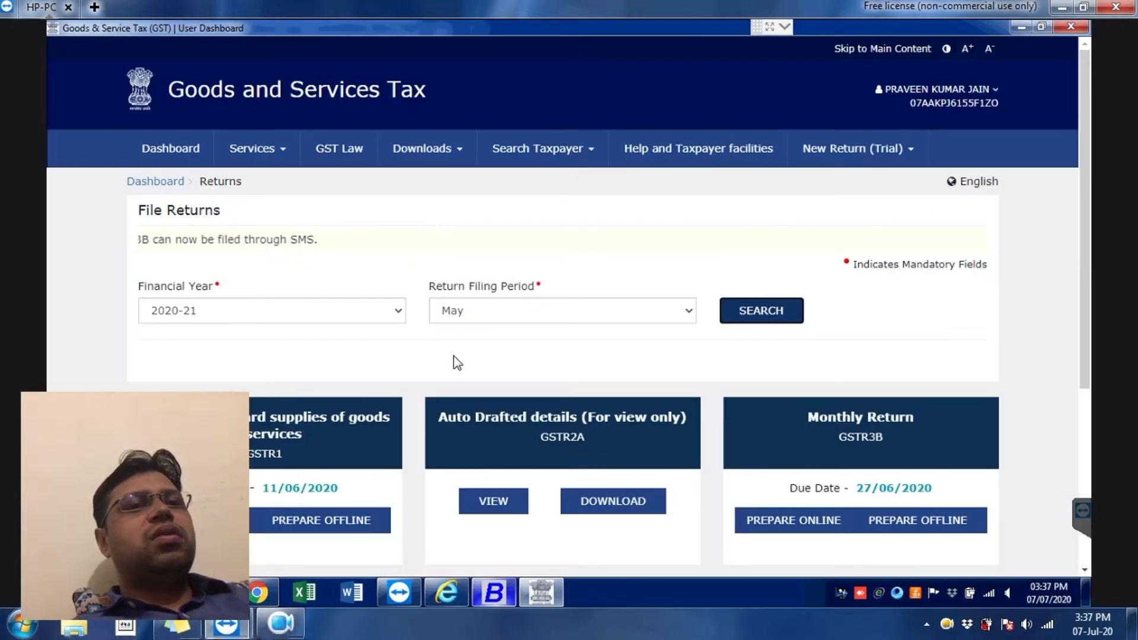
{"action": "scroll", "coordinate": [821, 444], "scroll_direction": "down", "scroll_amount": 4}
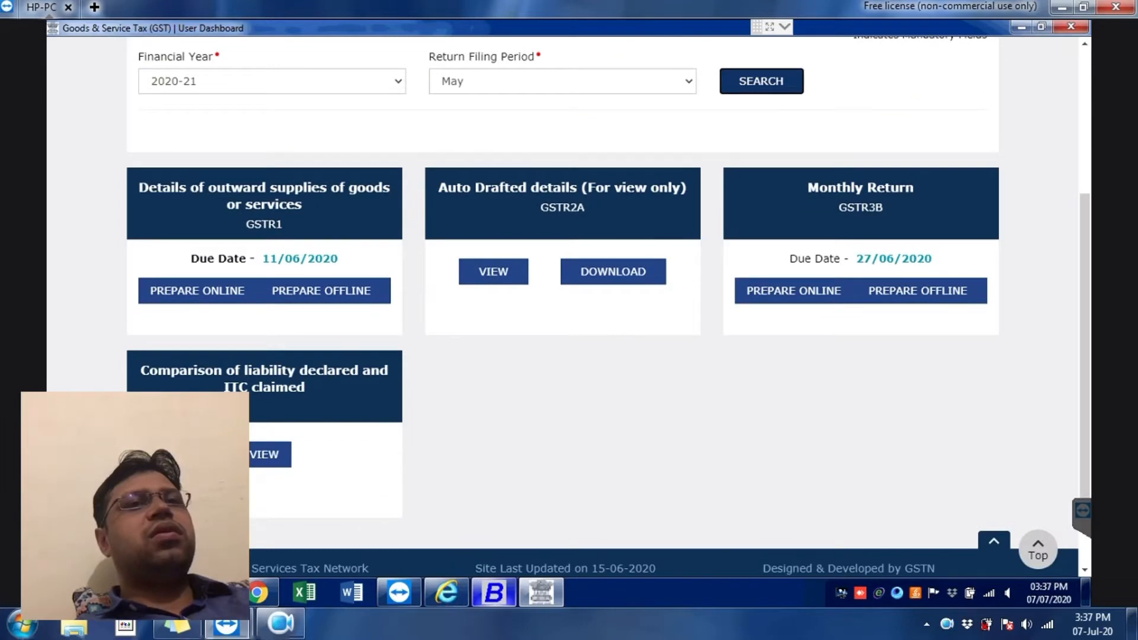
{"action": "left_click", "coordinate": [793, 291]}
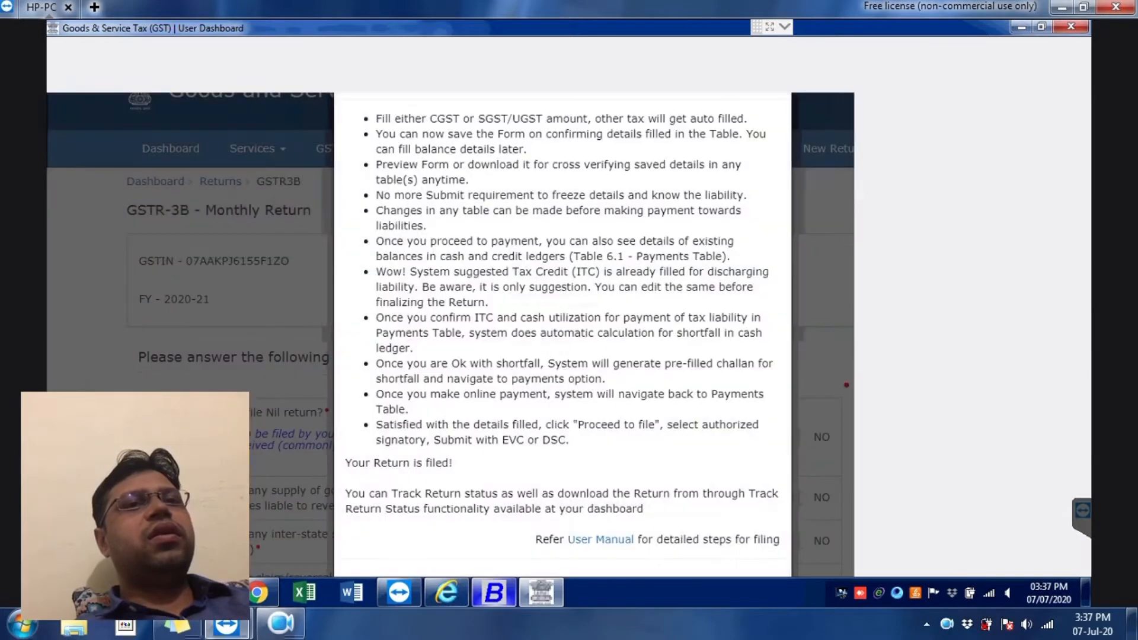
{"action": "scroll", "coordinate": [593, 347], "scroll_direction": "down", "scroll_amount": 3}
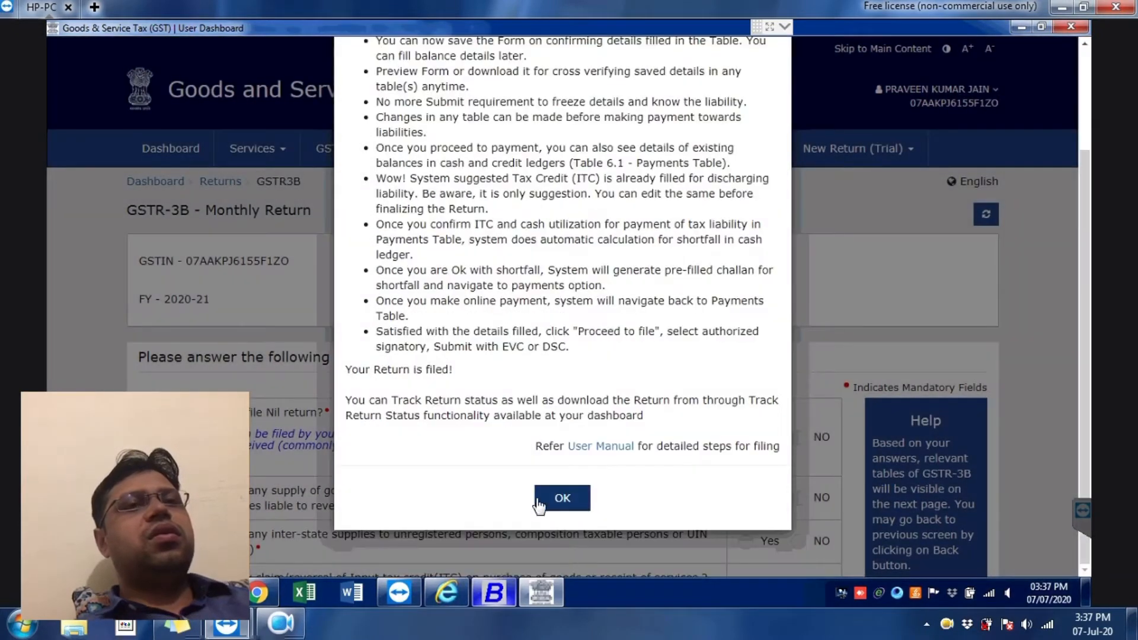
Step: Answer nil return No, outward supplies Yes, inter-state unregistered No, ITC Yes, Tables 5/5.1 No
{"action": "left_click", "coordinate": [562, 501]}
{"action": "scroll", "coordinate": [687, 351], "scroll_direction": "down", "scroll_amount": 3}
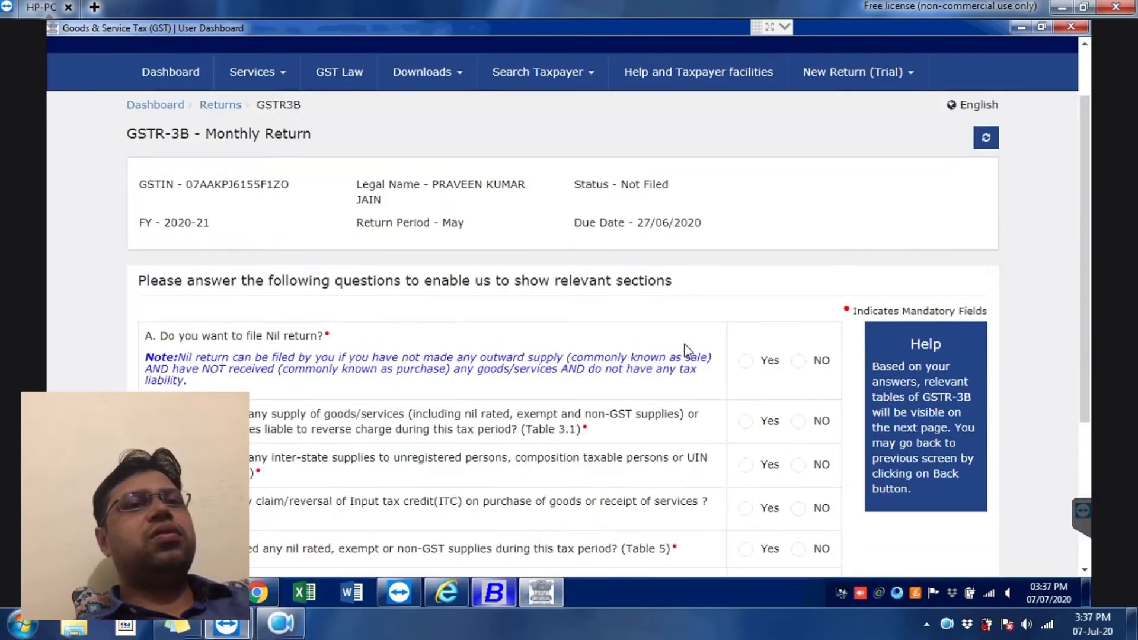
{"action": "scroll", "coordinate": [743, 326], "scroll_direction": "down", "scroll_amount": 2}
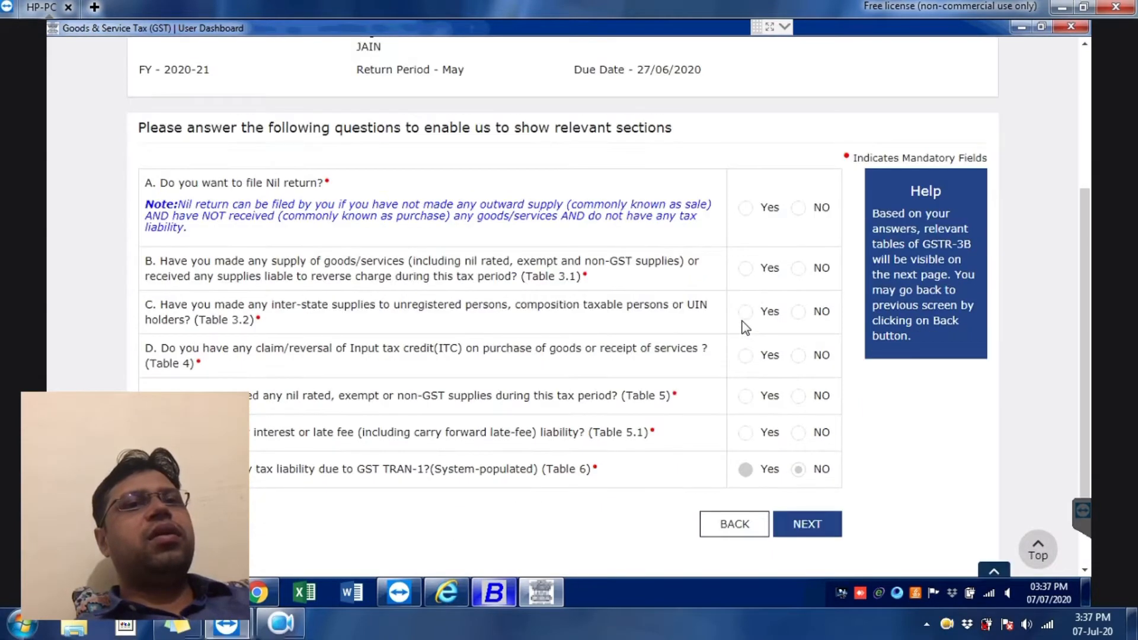
{"action": "left_click", "coordinate": [803, 212]}
{"action": "left_click", "coordinate": [746, 269]}
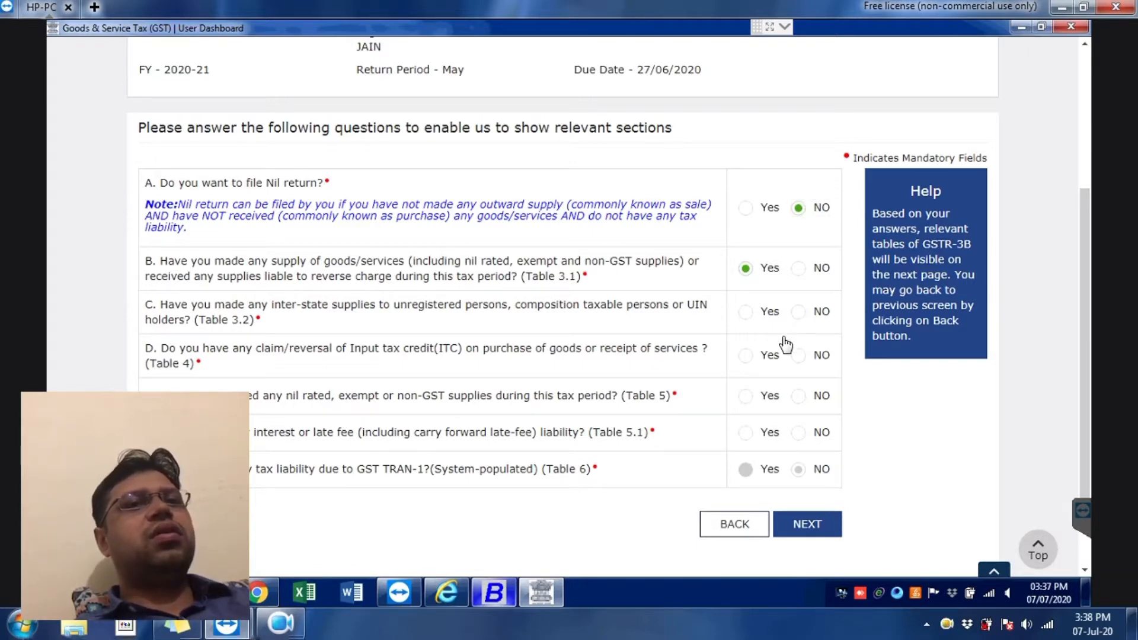
{"action": "left_click", "coordinate": [799, 315]}
{"action": "left_click", "coordinate": [747, 356]}
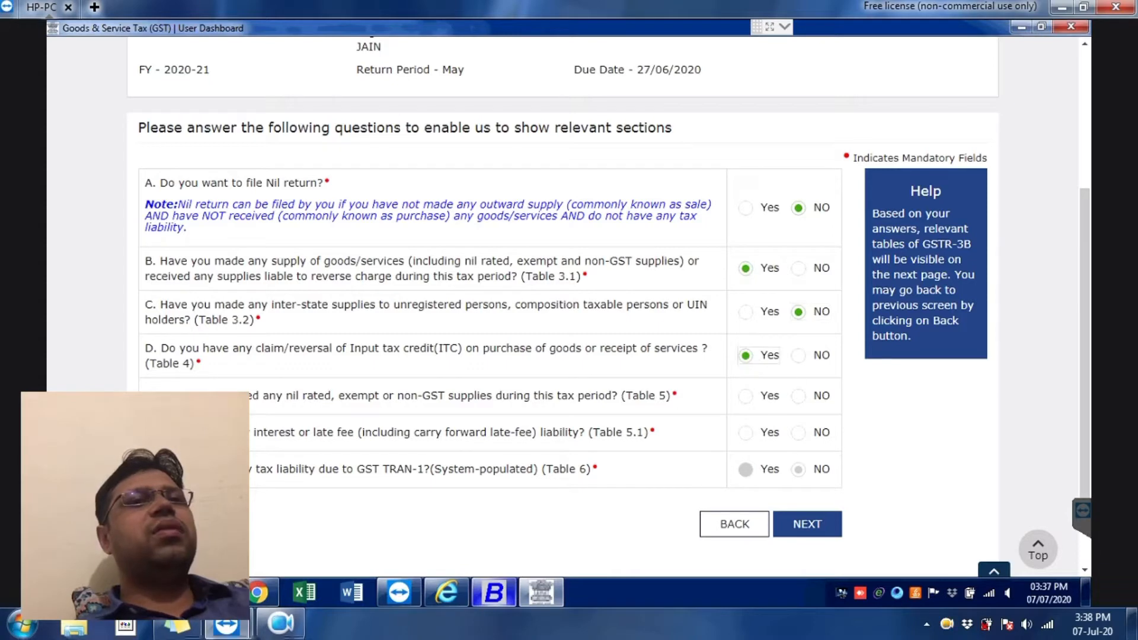
{"action": "left_click", "coordinate": [799, 397]}
{"action": "left_click", "coordinate": [798, 434]}
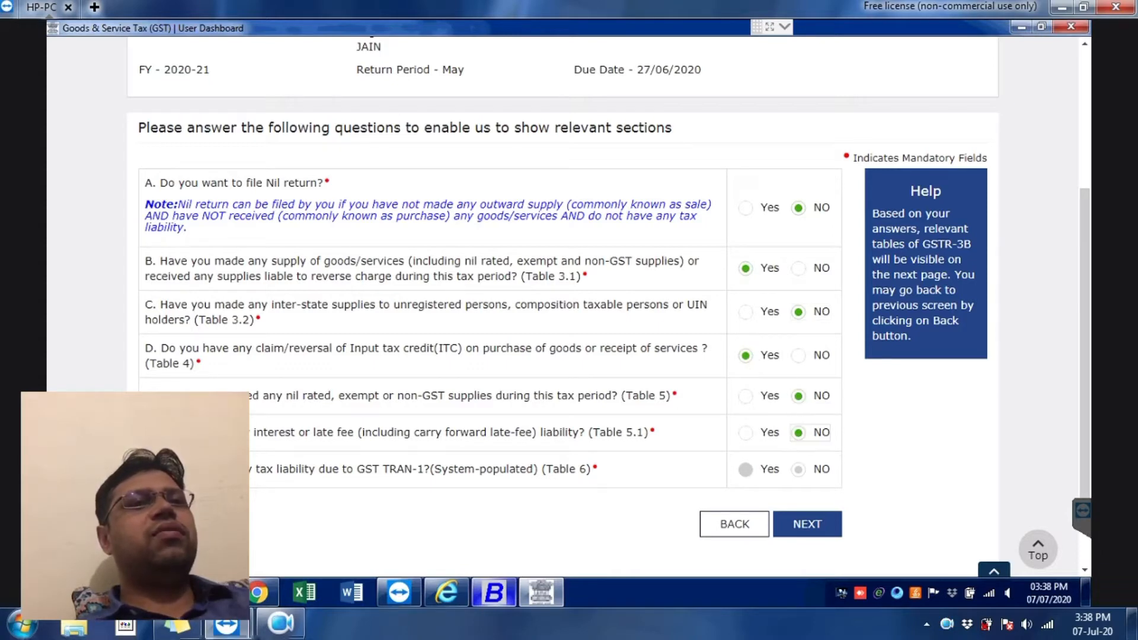
{"action": "left_click", "coordinate": [828, 532]}
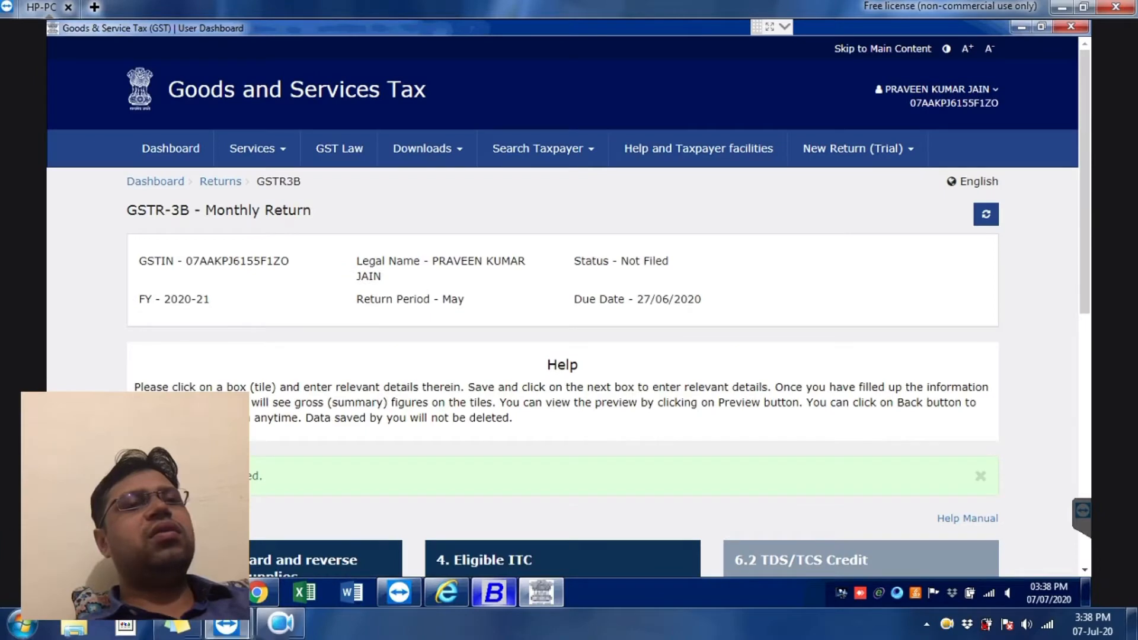
{"action": "scroll", "coordinate": [110, 368], "scroll_direction": "down", "scroll_amount": 3}
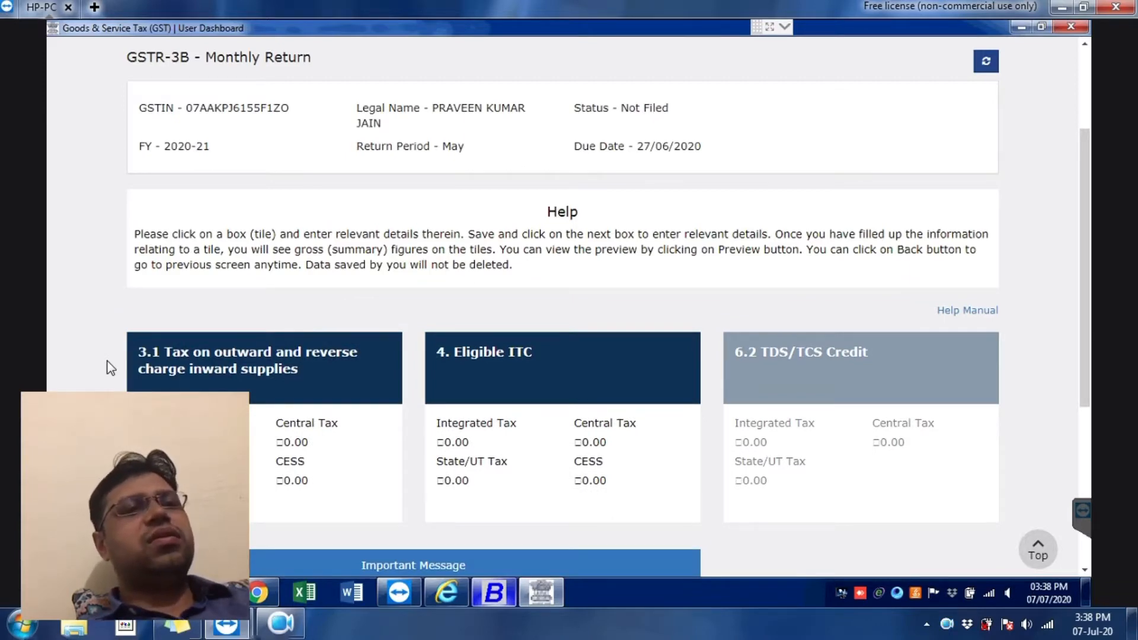
{"action": "scroll", "coordinate": [111, 368], "scroll_direction": "up", "scroll_amount": 2}
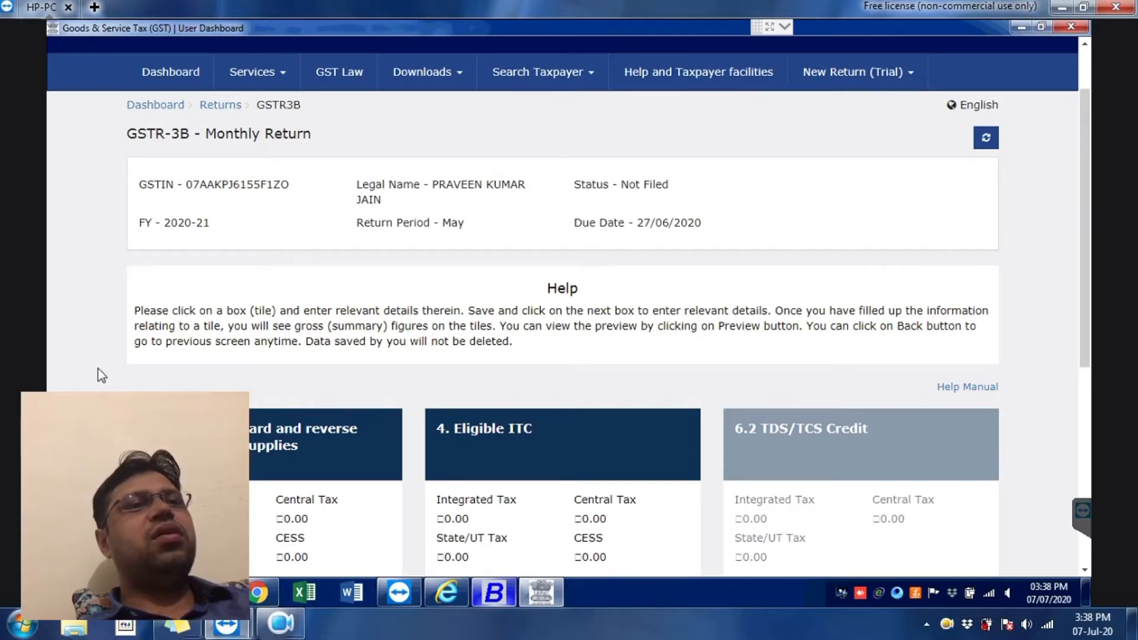
{"action": "scroll", "coordinate": [99, 371], "scroll_direction": "down", "scroll_amount": 4}
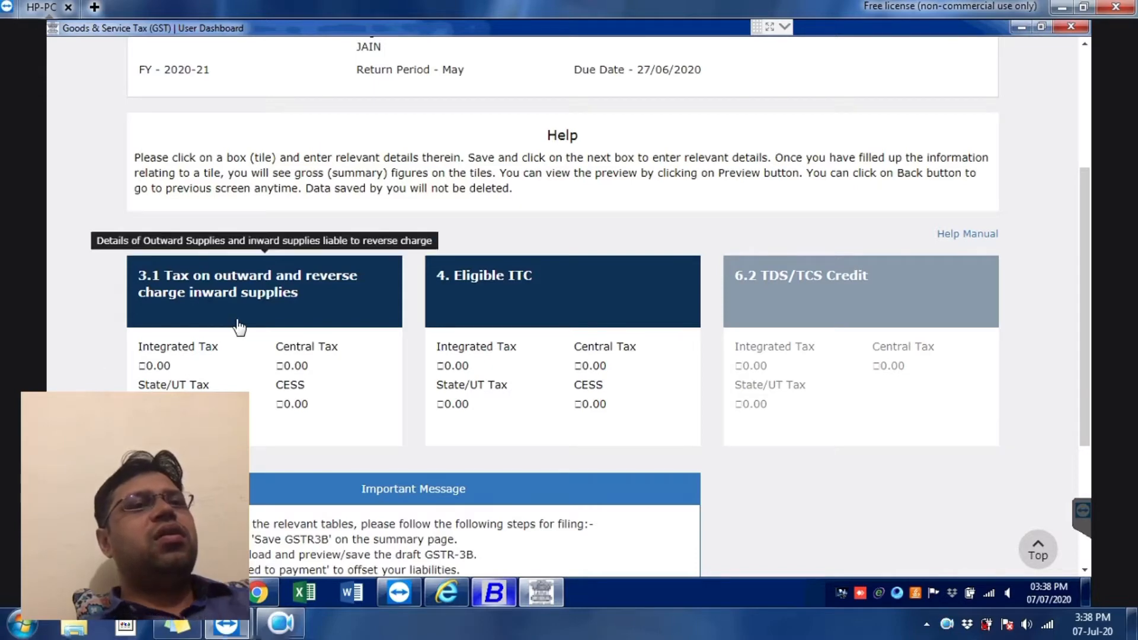
{"action": "scroll", "coordinate": [267, 295], "scroll_direction": "up", "scroll_amount": 4}
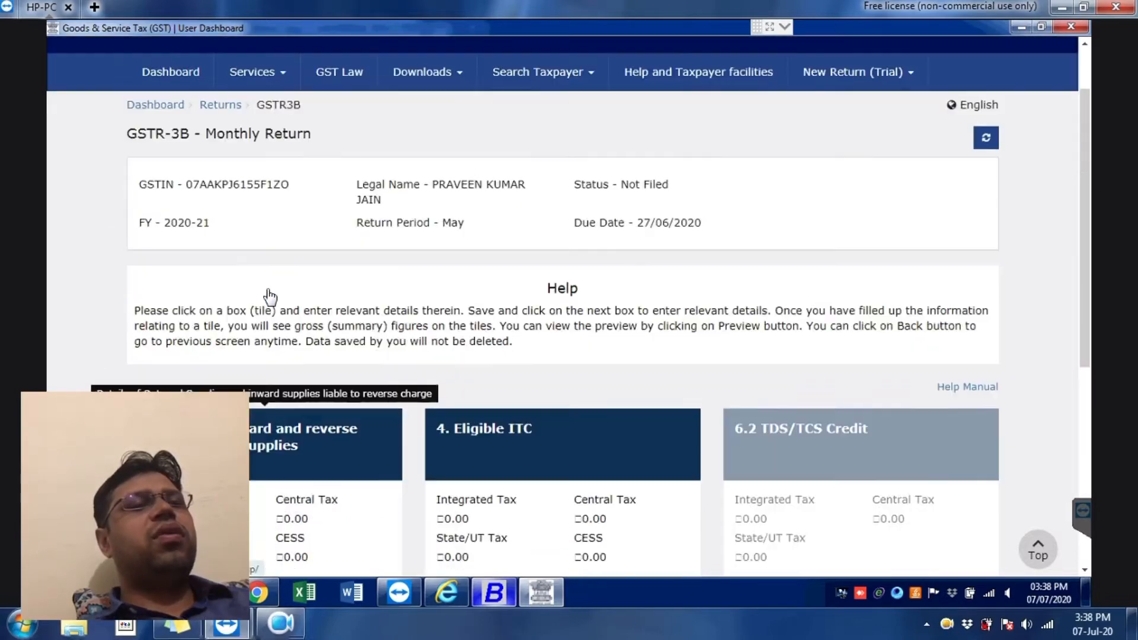
{"action": "scroll", "coordinate": [267, 300], "scroll_direction": "down", "scroll_amount": 5}
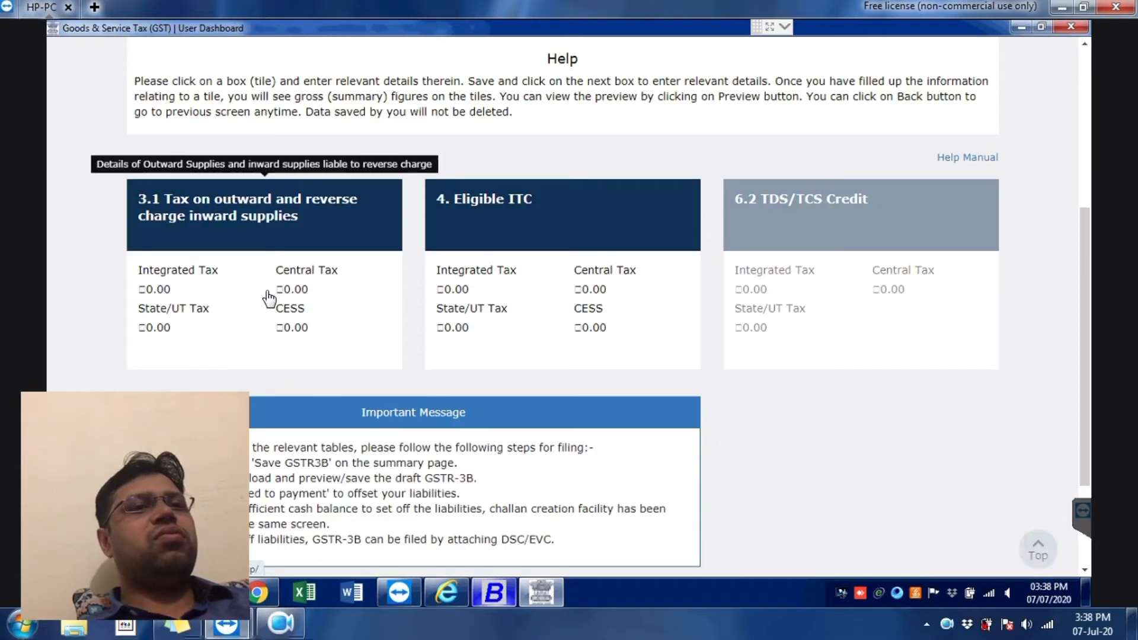
Step: Open table 3.1 and enter taxable value 24,88,969 in row (a)
{"action": "left_click", "coordinate": [276, 218]}
{"action": "key", "text": "alt+Tab"}
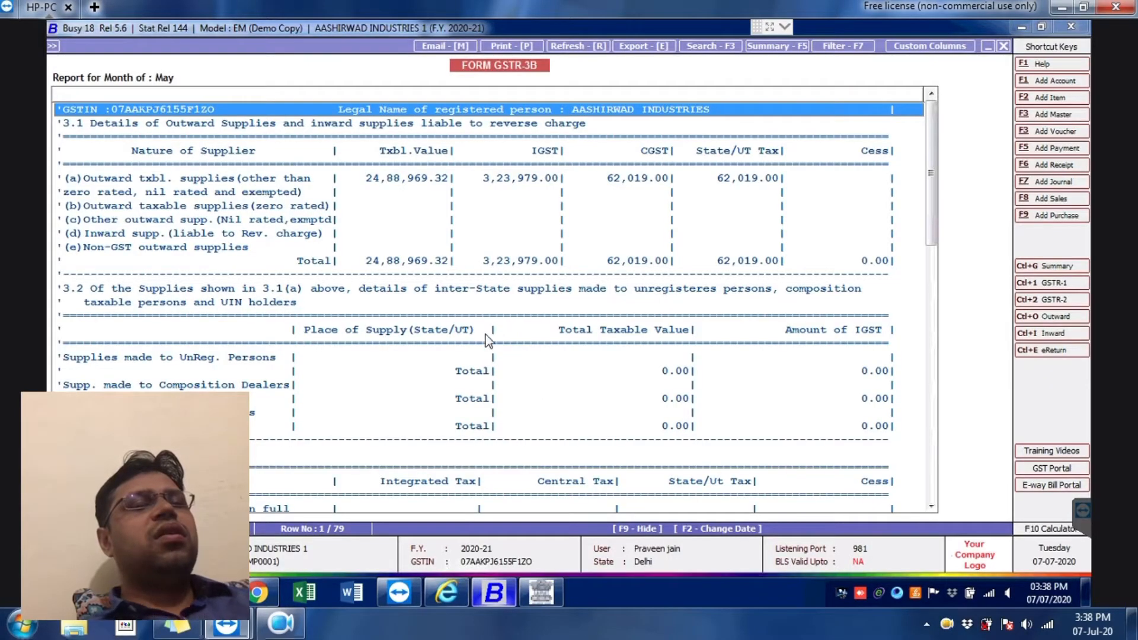
{"action": "key", "text": "alt+Tab"}
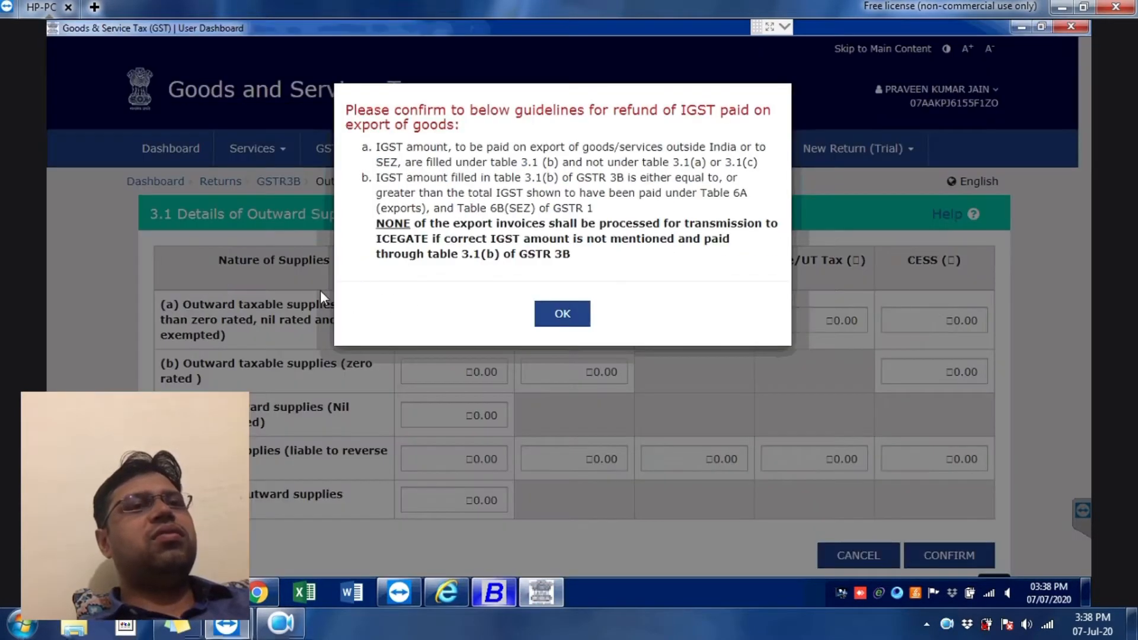
{"action": "left_click", "coordinate": [563, 313]}
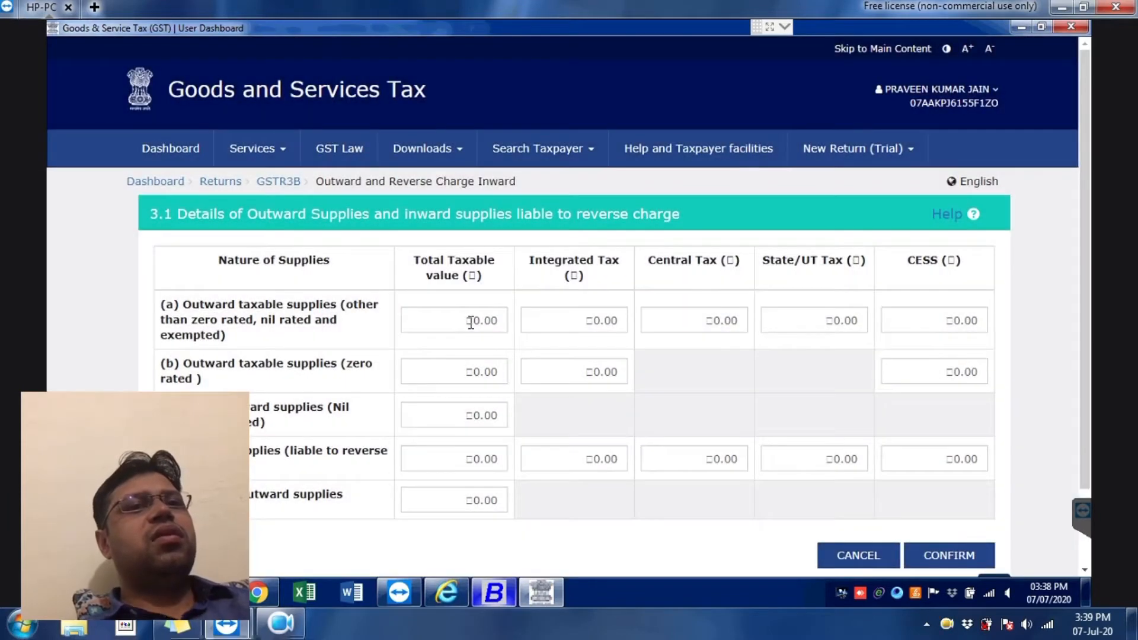
{"action": "left_click", "coordinate": [470, 322]}
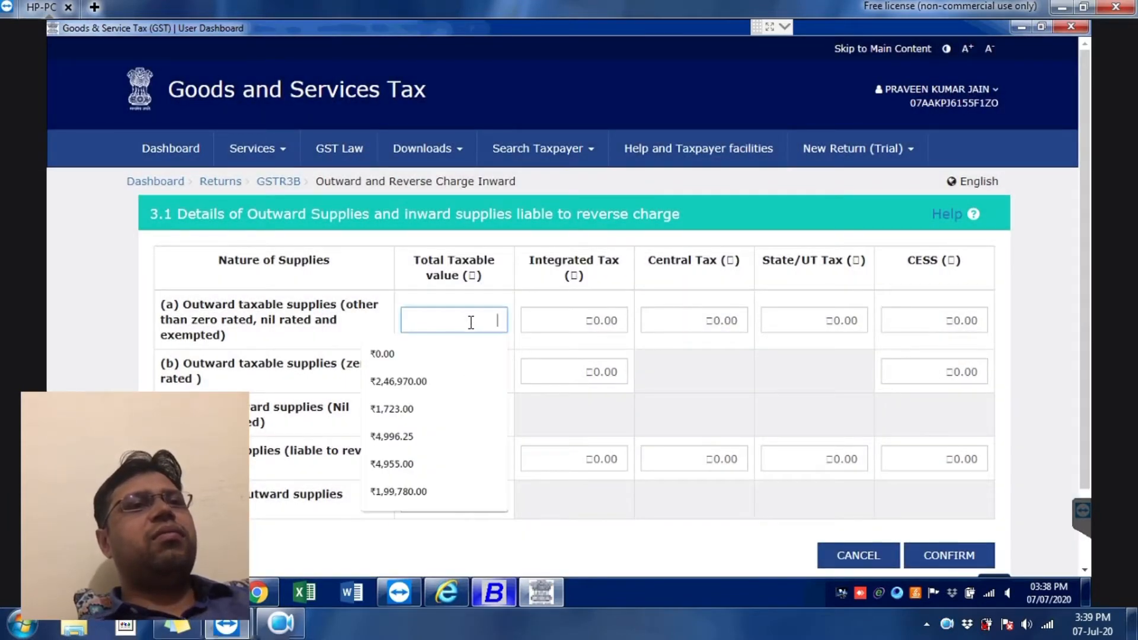
{"action": "type", "text": "2488969"}
Step: Enter integrated tax 3,23,979 in row (a), checking it against the Busy report
{"action": "key", "text": "alt+Tab"}
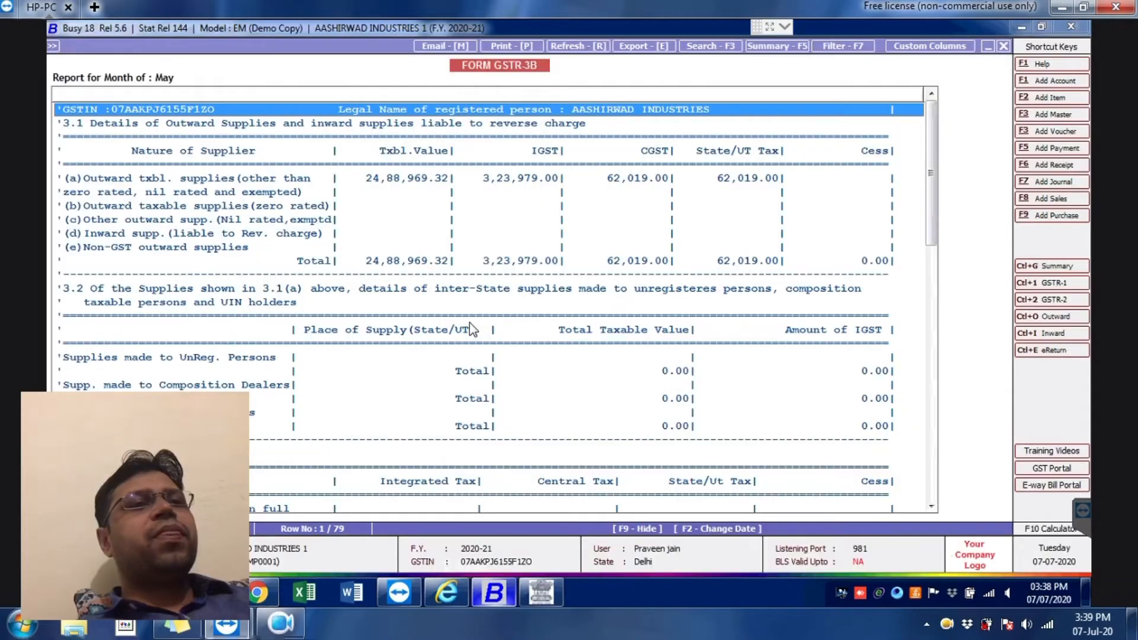
{"action": "key", "text": "alt+Tab"}
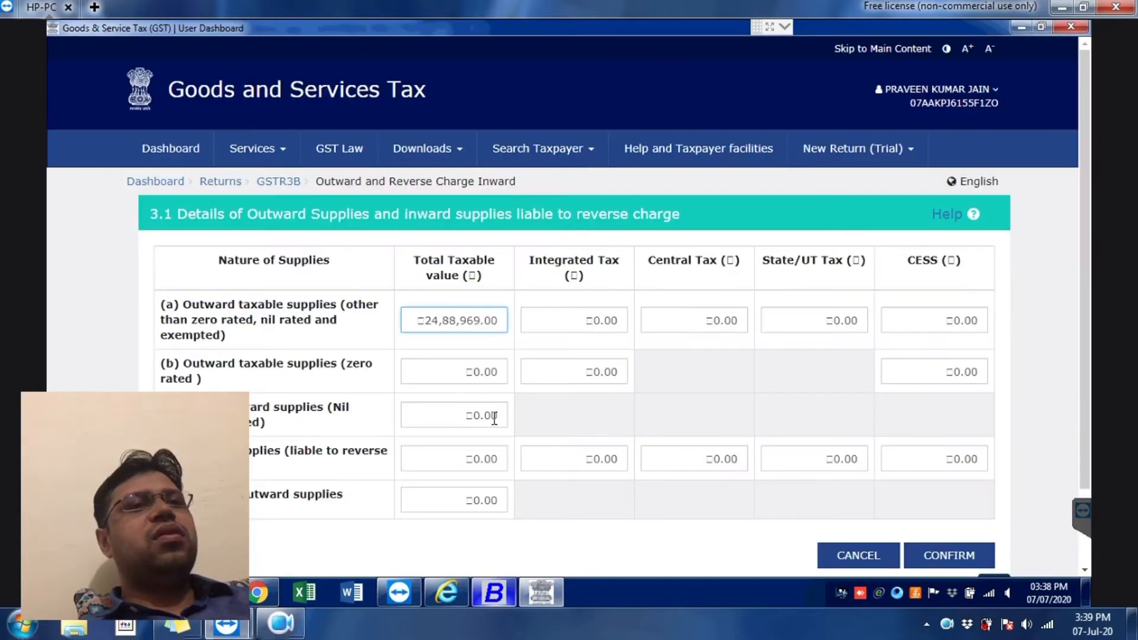
{"action": "key", "text": "alt+Tab"}
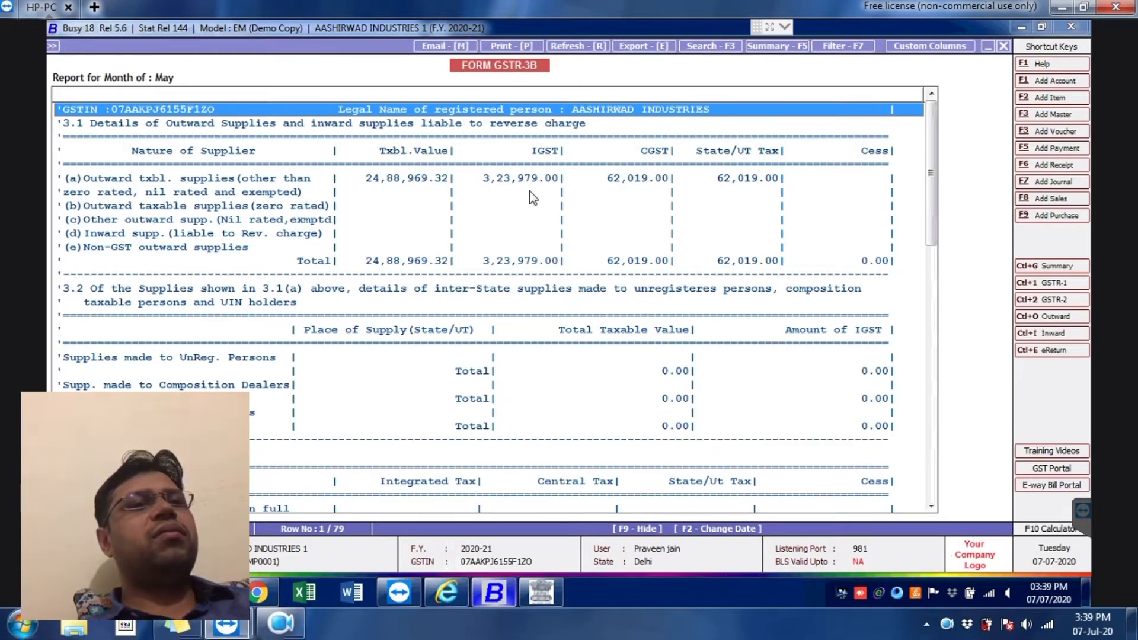
{"action": "key", "text": "alt+Tab"}
{"action": "left_click", "coordinate": [545, 315]}
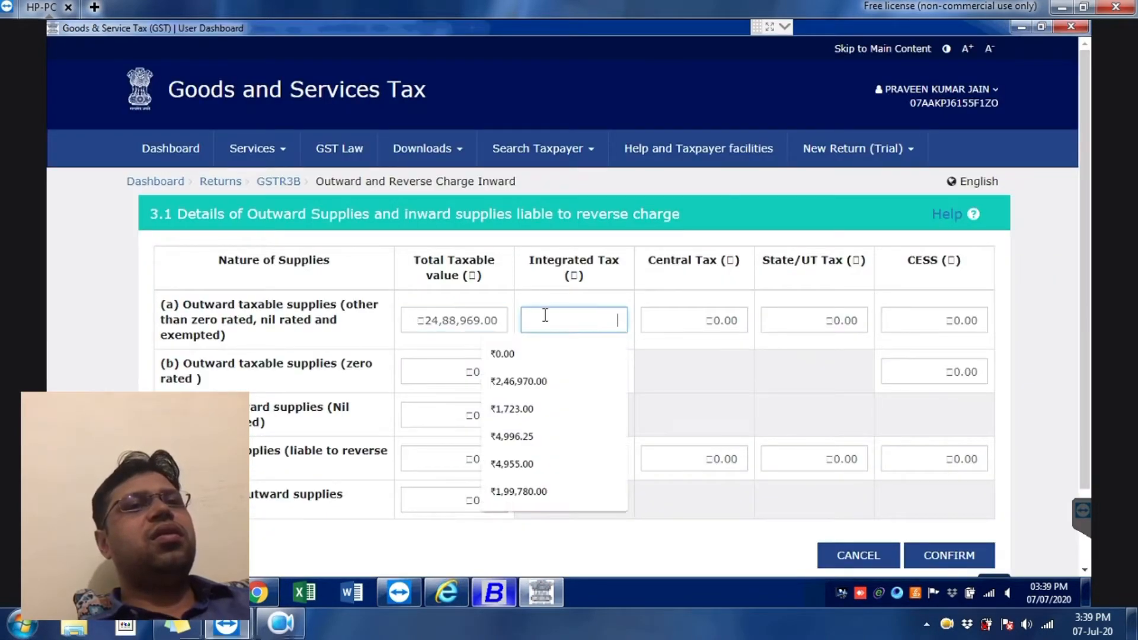
{"action": "type", "text": "3,23,9"}
{"action": "type", "text": "79"}
{"action": "key", "text": "Tab"}
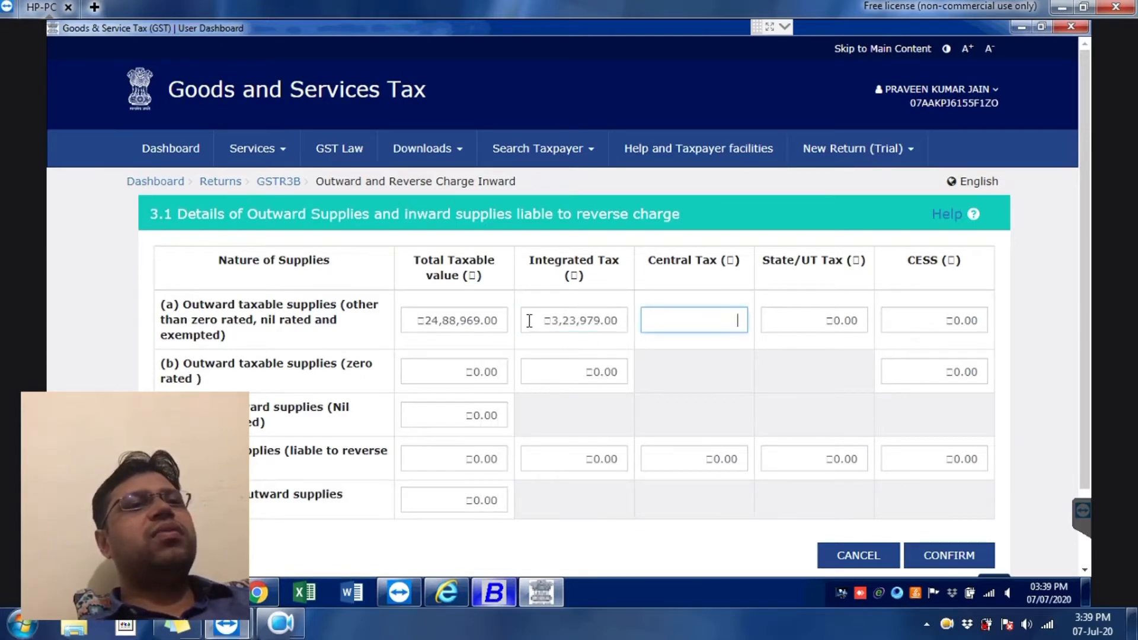
Step: Enter central tax 62,019 in row (a) and recheck the figures in Busy
{"action": "key", "text": "alt+Tab"}
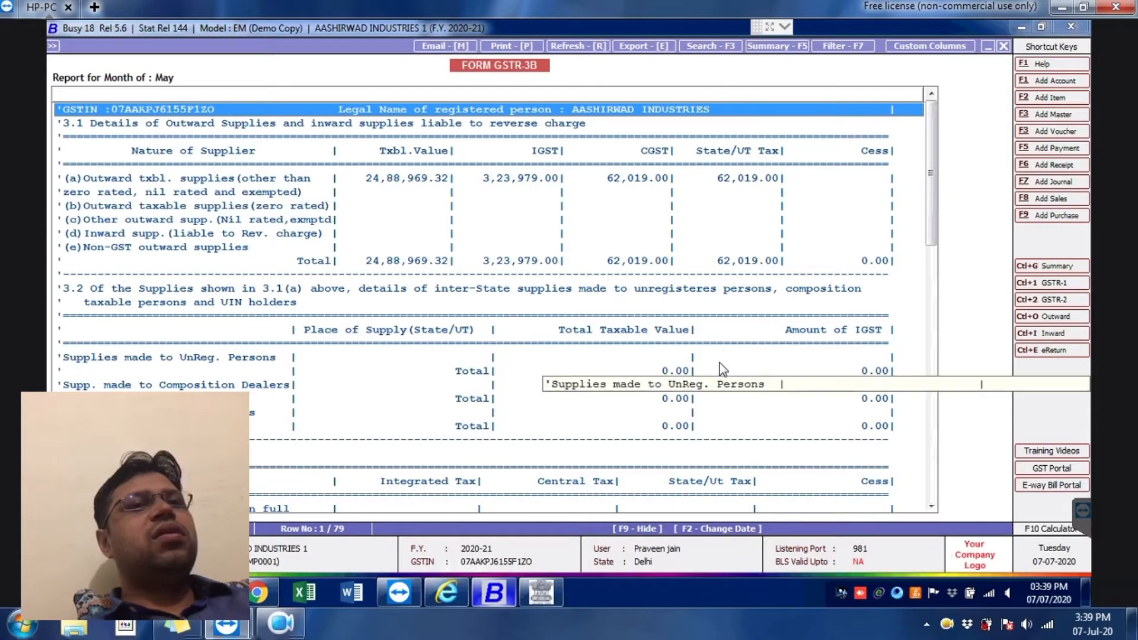
{"action": "key", "text": "alt+Tab"}
{"action": "key", "text": "alt+Tab"}
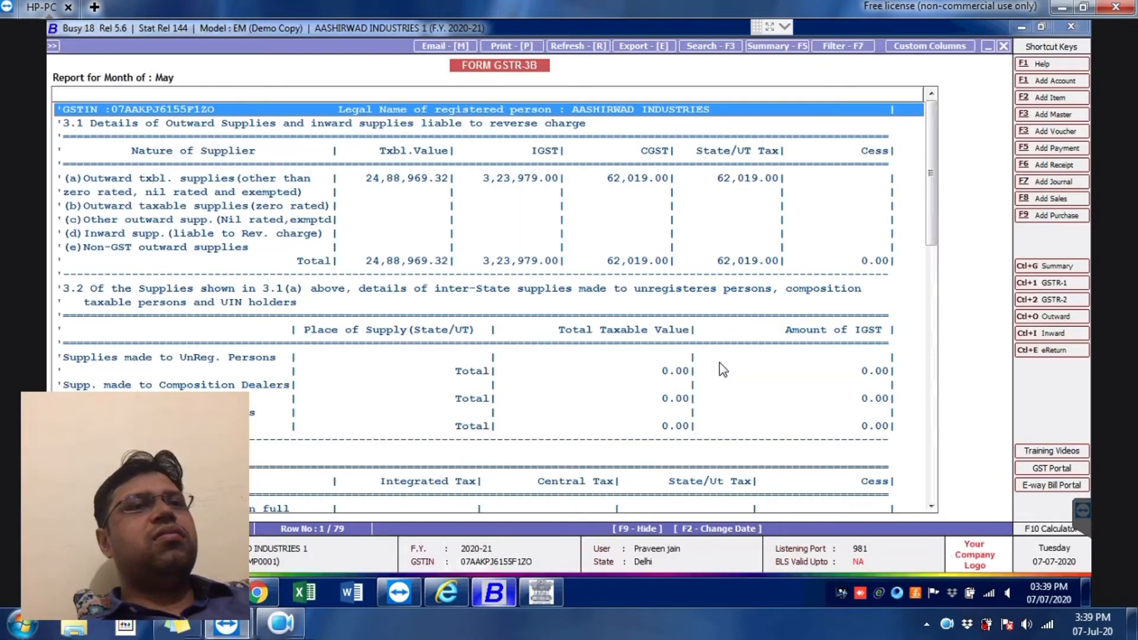
{"action": "key", "text": "alt+Tab"}
{"action": "key", "text": "alt+Tab"}
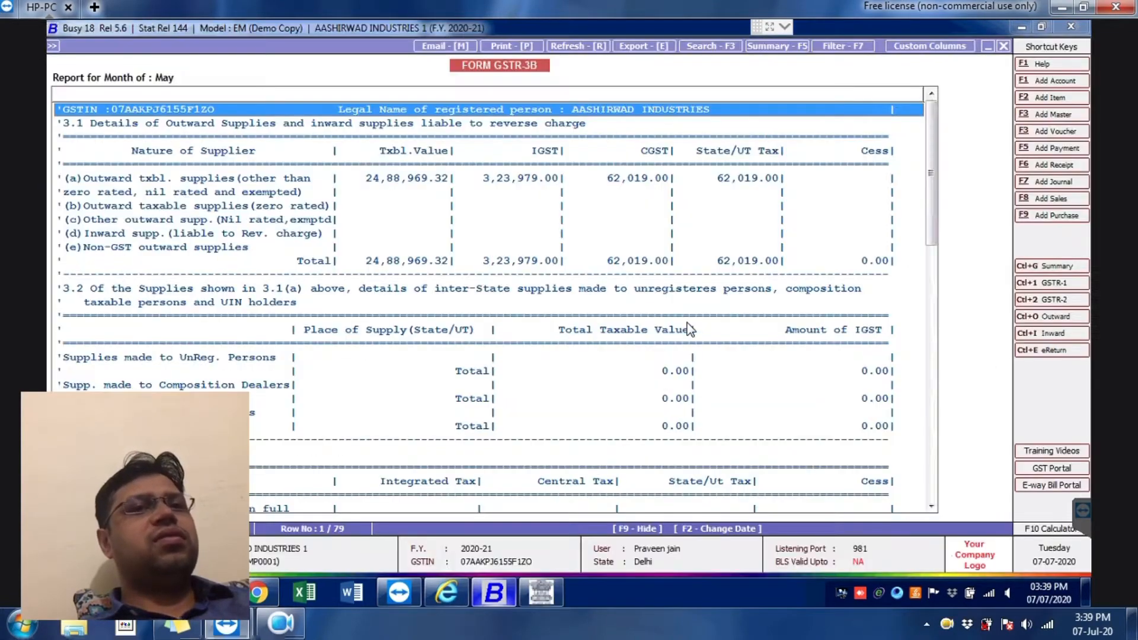
{"action": "key", "text": "alt+Tab"}
{"action": "type", "text": "62019"}
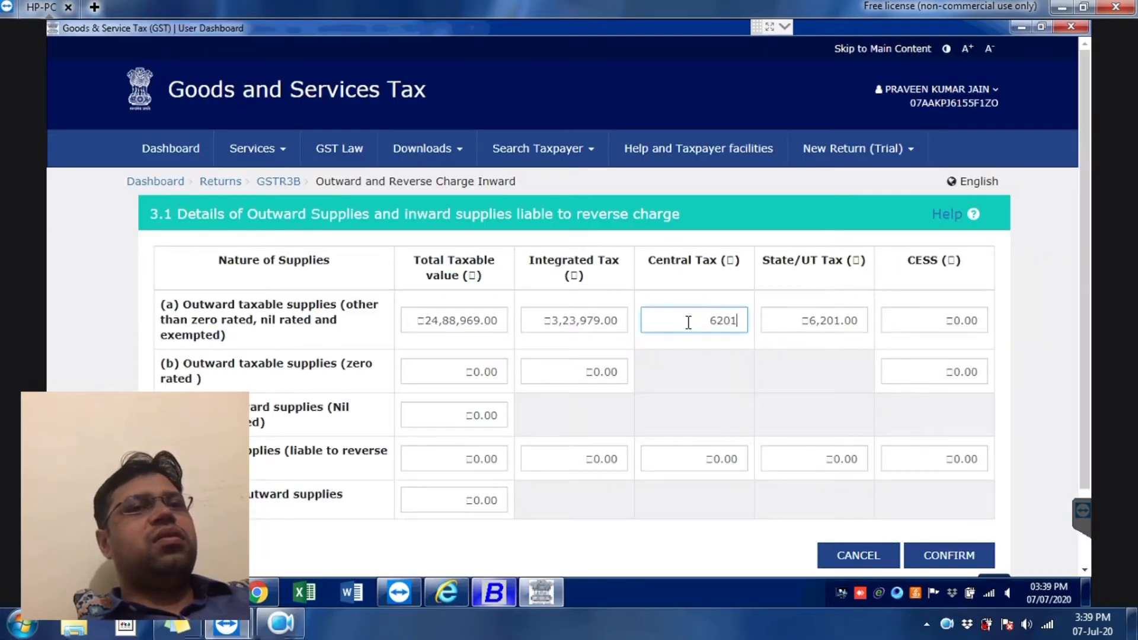
{"action": "key", "text": "Tab"}
{"action": "key", "text": "alt+Tab"}
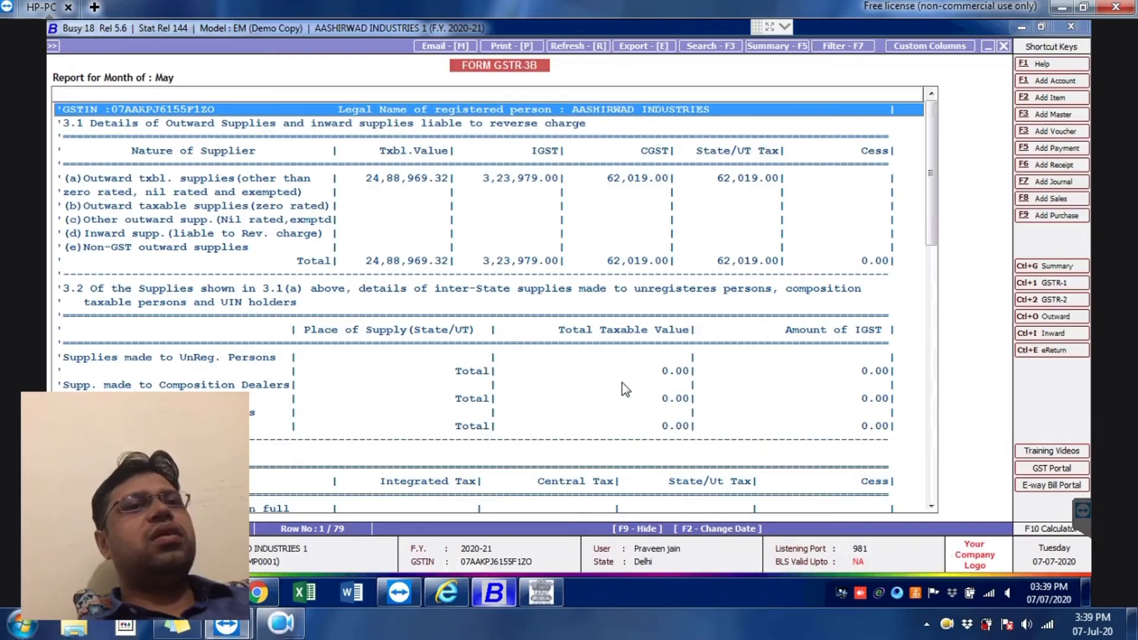
{"action": "key", "text": "alt+Tab"}
Step: Confirm the 3.1 figures and look up the ITC amounts in the Busy report
{"action": "left_click", "coordinate": [913, 556]}
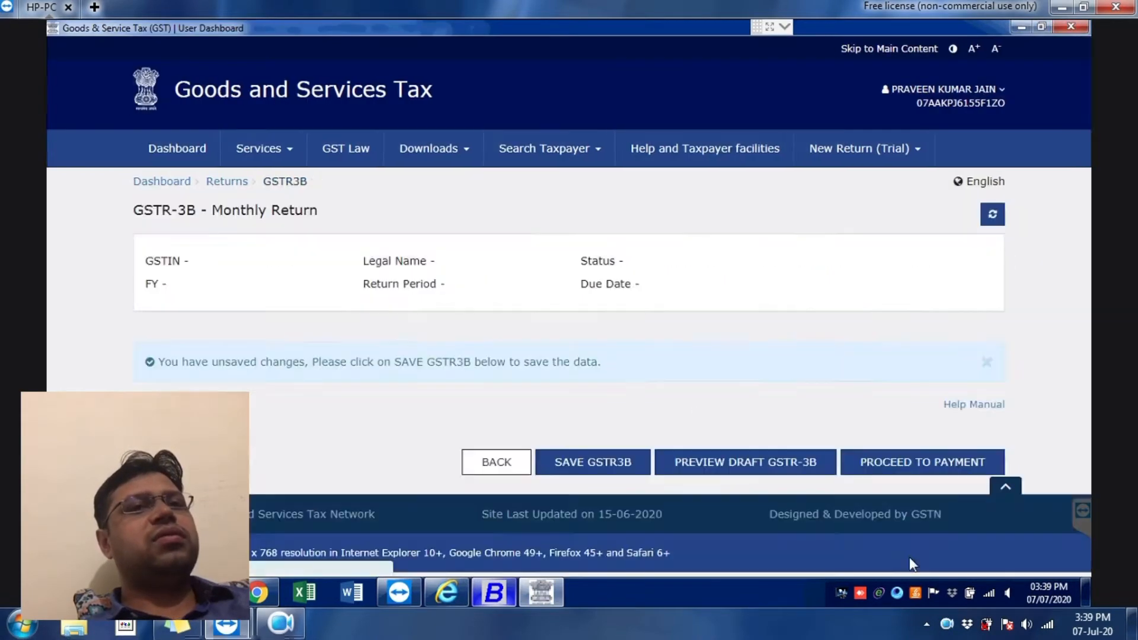
{"action": "scroll", "coordinate": [94, 350], "scroll_direction": "down", "scroll_amount": 6}
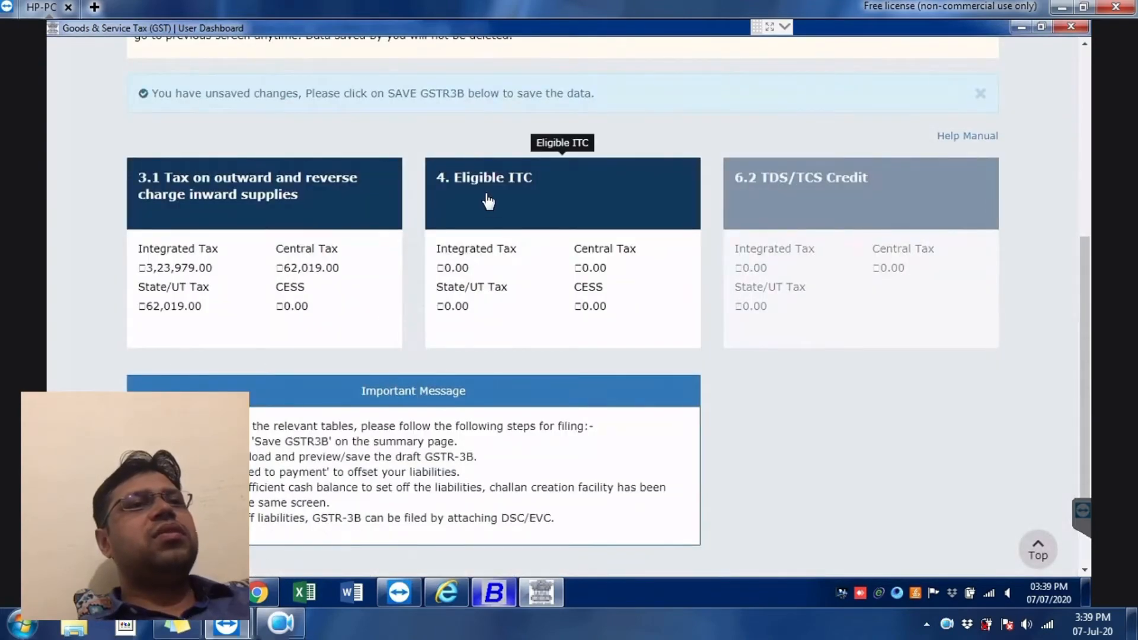
{"action": "key", "text": "alt+Tab"}
{"action": "scroll", "coordinate": [554, 375], "scroll_direction": "down", "scroll_amount": 2}
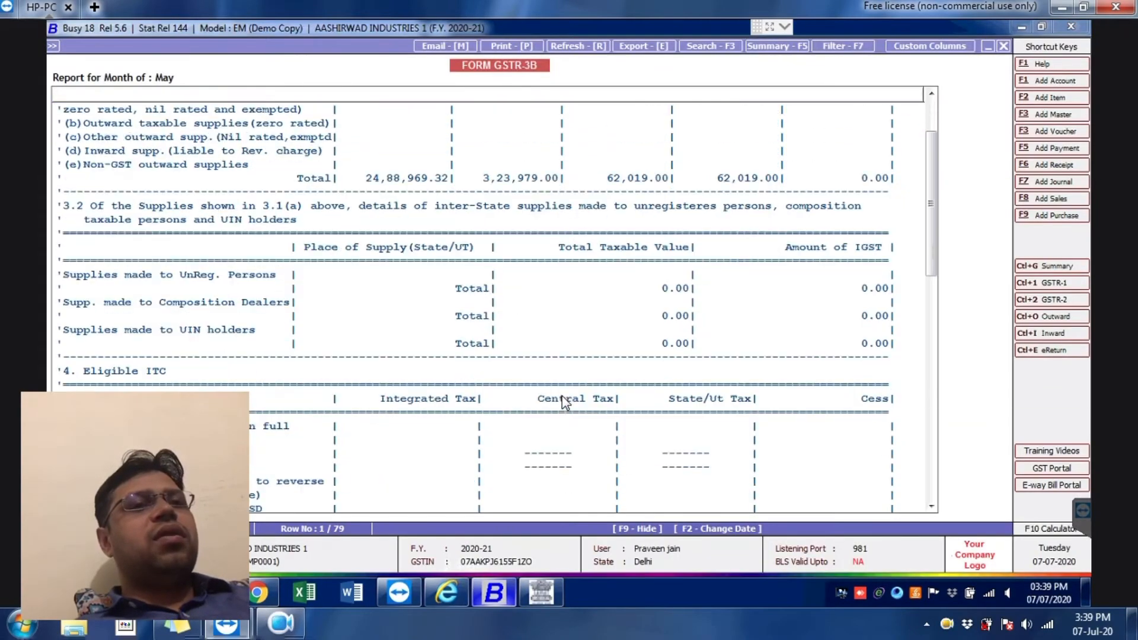
{"action": "scroll", "coordinate": [564, 403], "scroll_direction": "down", "scroll_amount": 3}
{"action": "scroll", "coordinate": [563, 404], "scroll_direction": "down", "scroll_amount": 1}
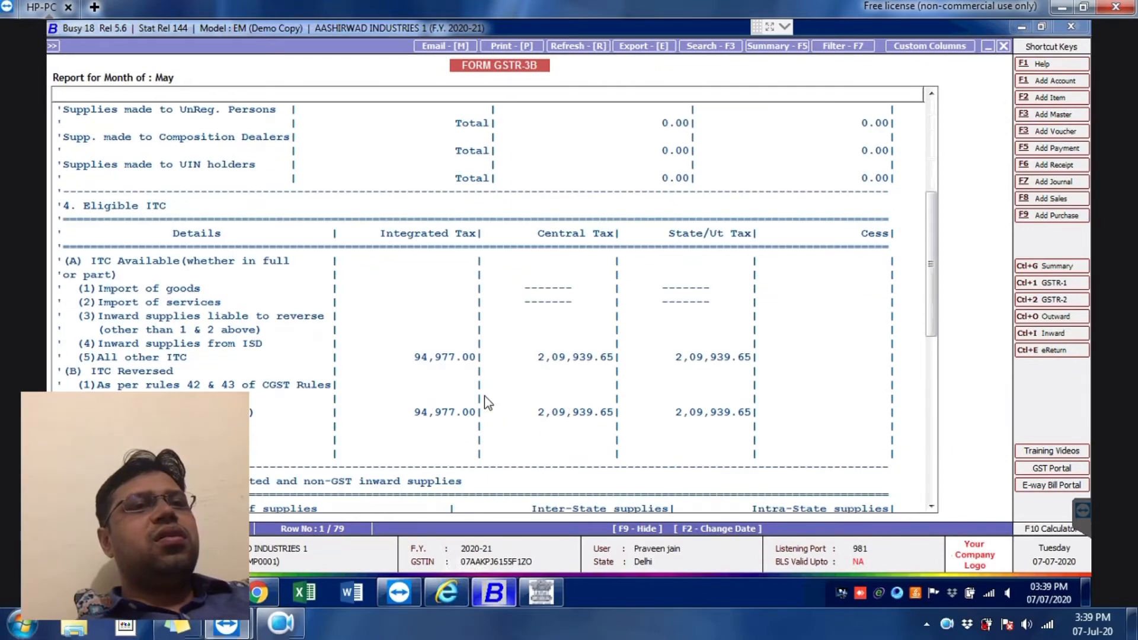
{"action": "key", "text": "alt+Tab"}
{"action": "key", "text": "alt+Tab"}
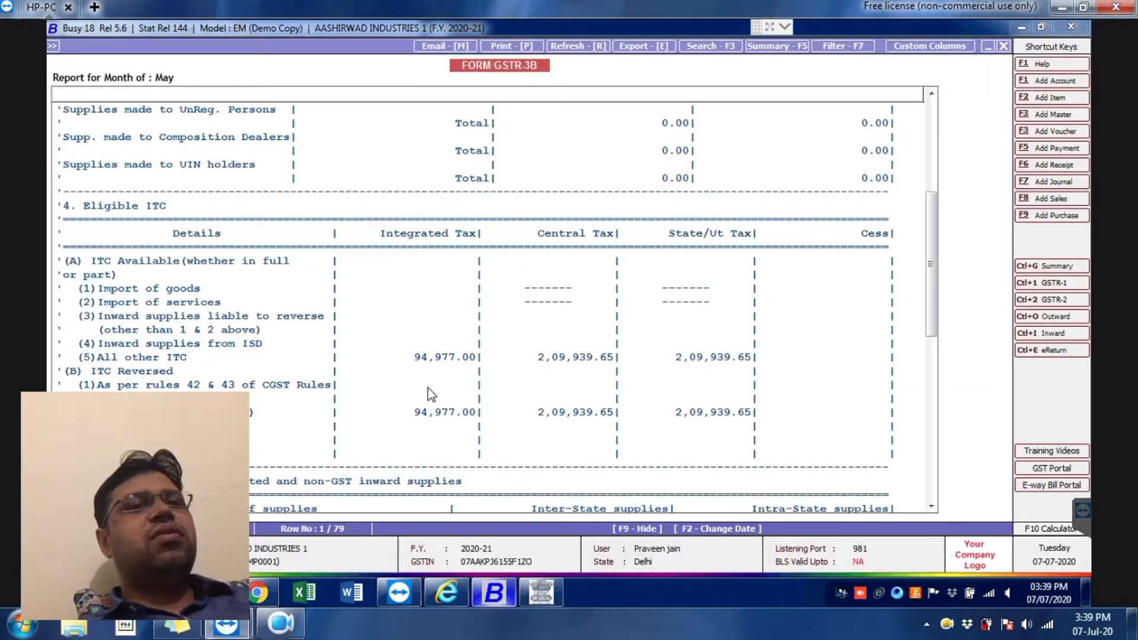
{"action": "key", "text": "alt+Tab"}
{"action": "scroll", "coordinate": [597, 434], "scroll_direction": "down", "scroll_amount": 1}
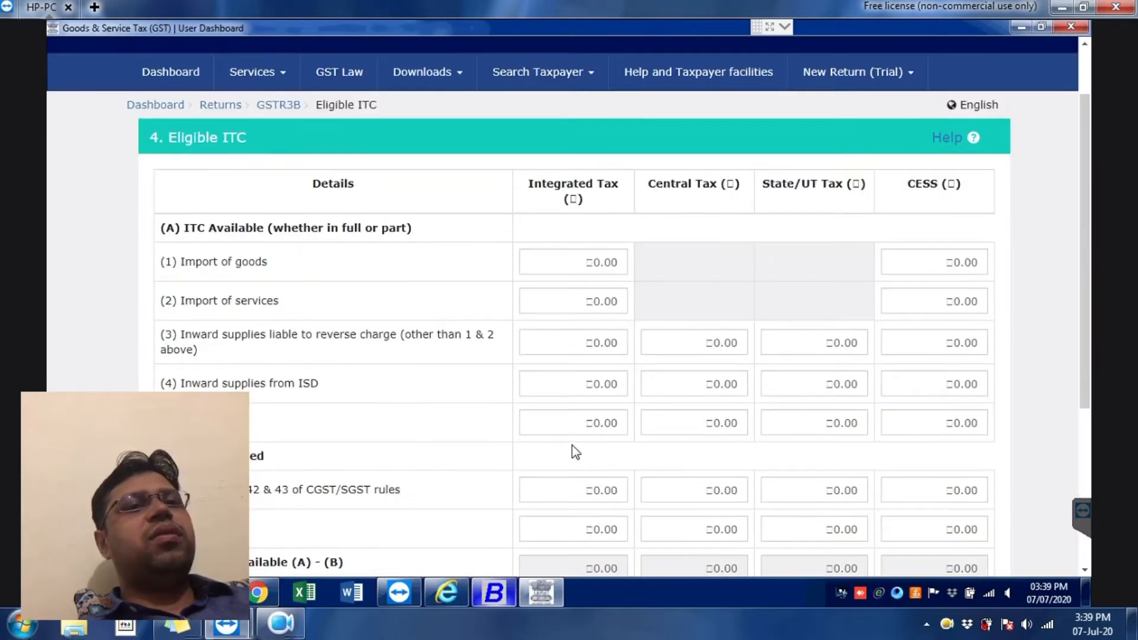
Step: Enter All other ITC as 94,977 integrated tax and 2,09,939 central tax
{"action": "left_click", "coordinate": [590, 419]}
{"action": "type", "text": "94977"}
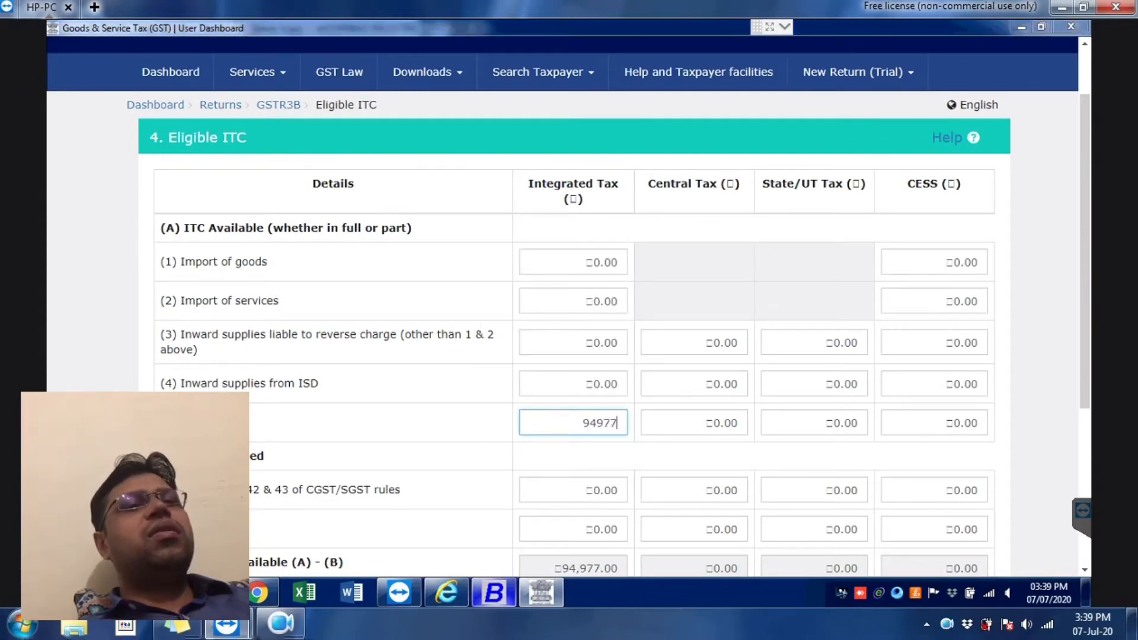
{"action": "key", "text": "alt+Tab"}
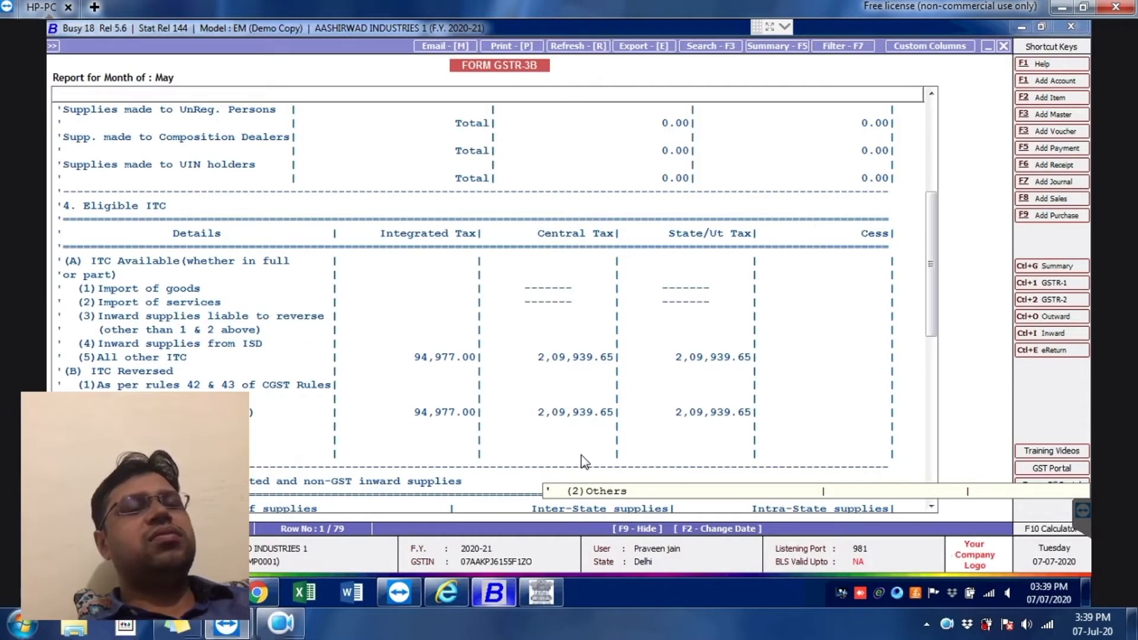
{"action": "key", "text": "alt+Tab"}
{"action": "left_click", "coordinate": [681, 422]}
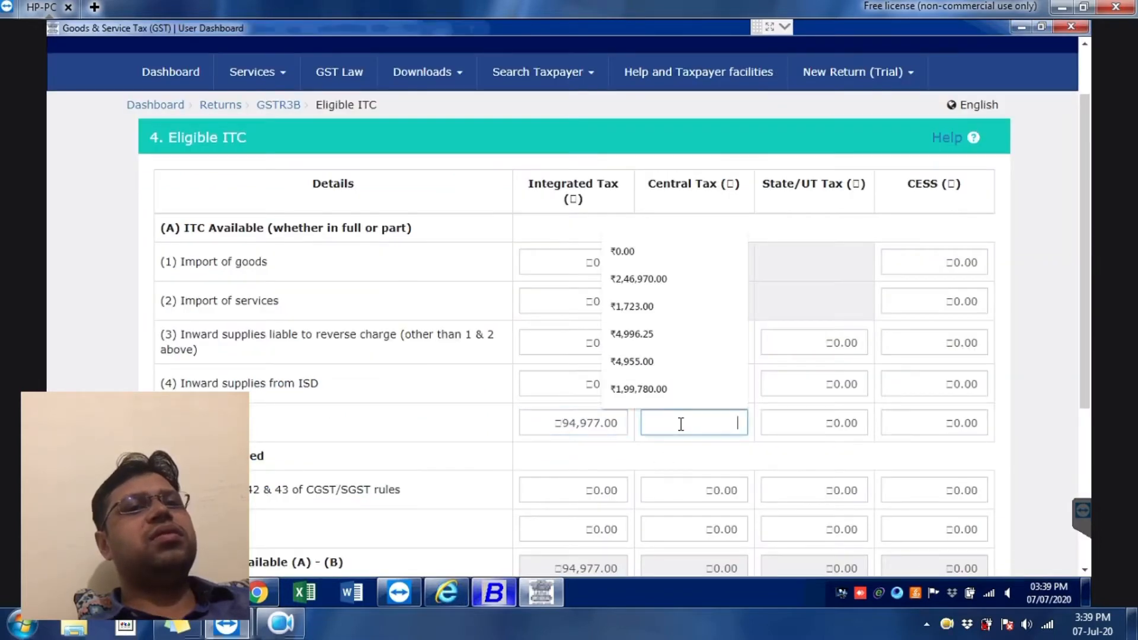
{"action": "type", "text": "2,09,939"}
Step: Fill state tax 2,09,939, verify against Busy, and confirm the Eligible ITC figures
{"action": "key", "text": "alt+Tab"}
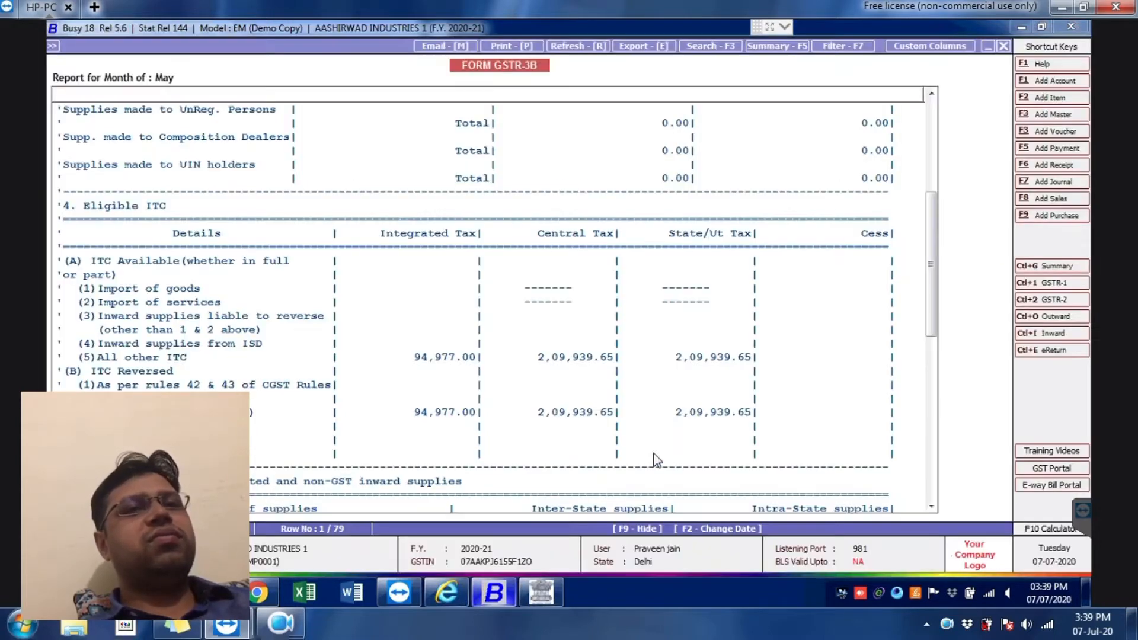
{"action": "key", "text": "alt+Tab"}
{"action": "key", "text": "Tab"}
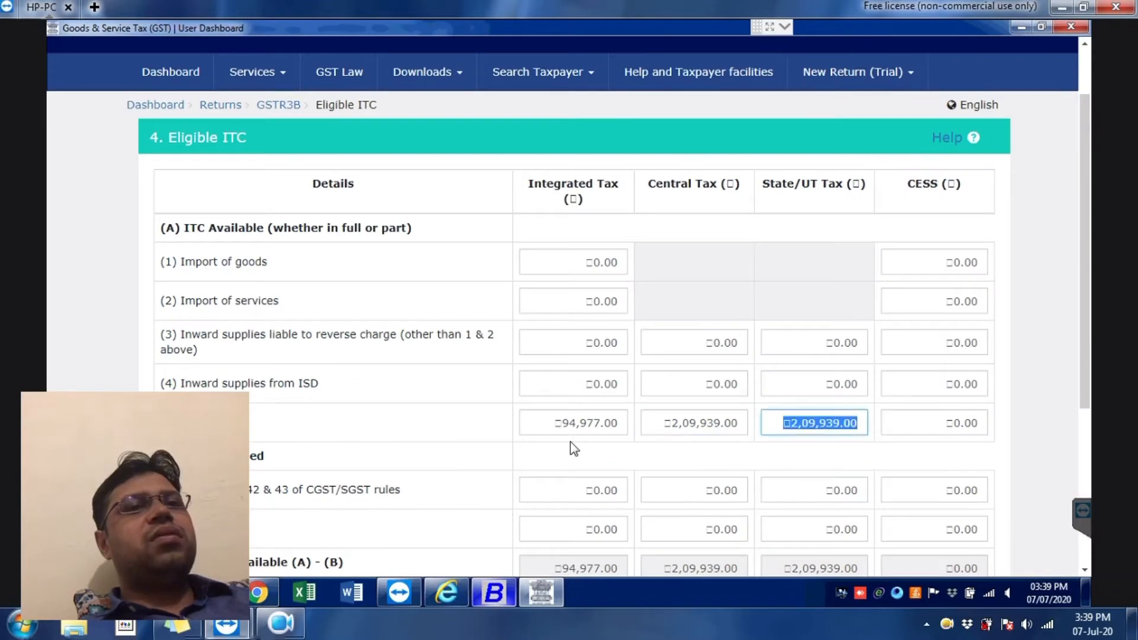
{"action": "left_click", "coordinate": [492, 402]}
{"action": "key", "text": "alt+Tab"}
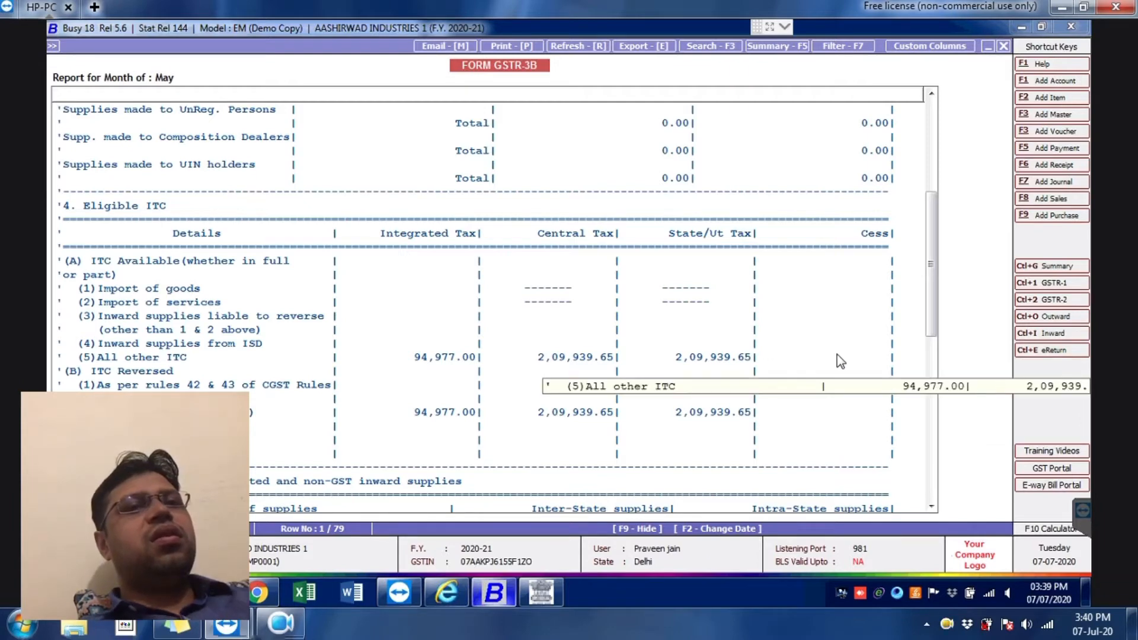
{"action": "key", "text": "alt+Tab"}
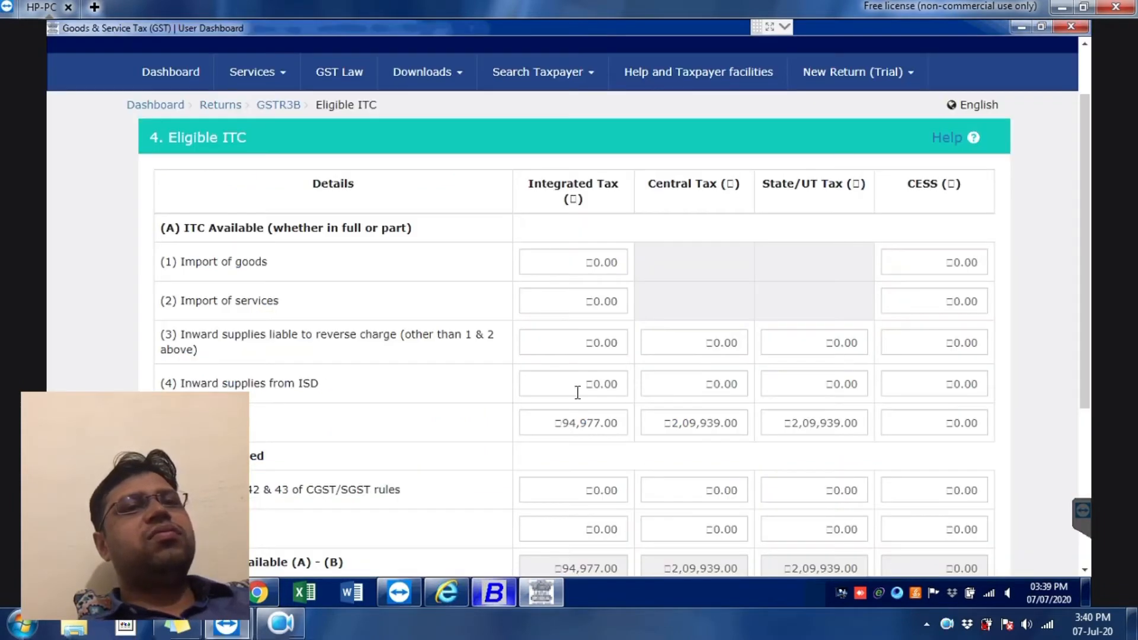
{"action": "key", "text": "alt+Tab"}
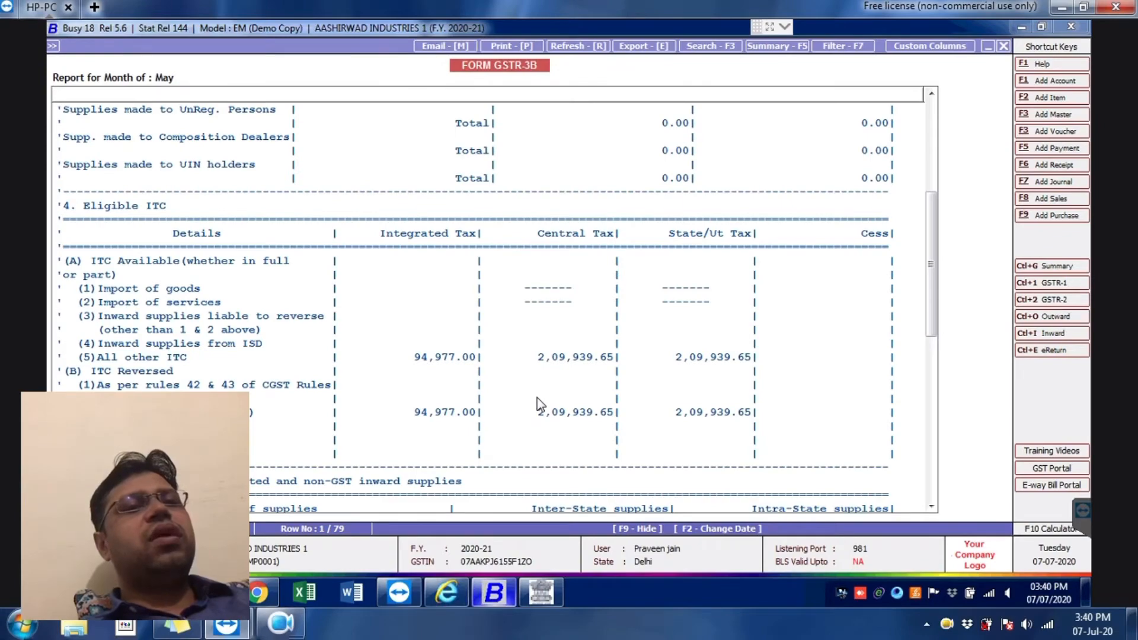
{"action": "key", "text": "alt+Tab"}
{"action": "scroll", "coordinate": [469, 411], "scroll_direction": "down", "scroll_amount": 5}
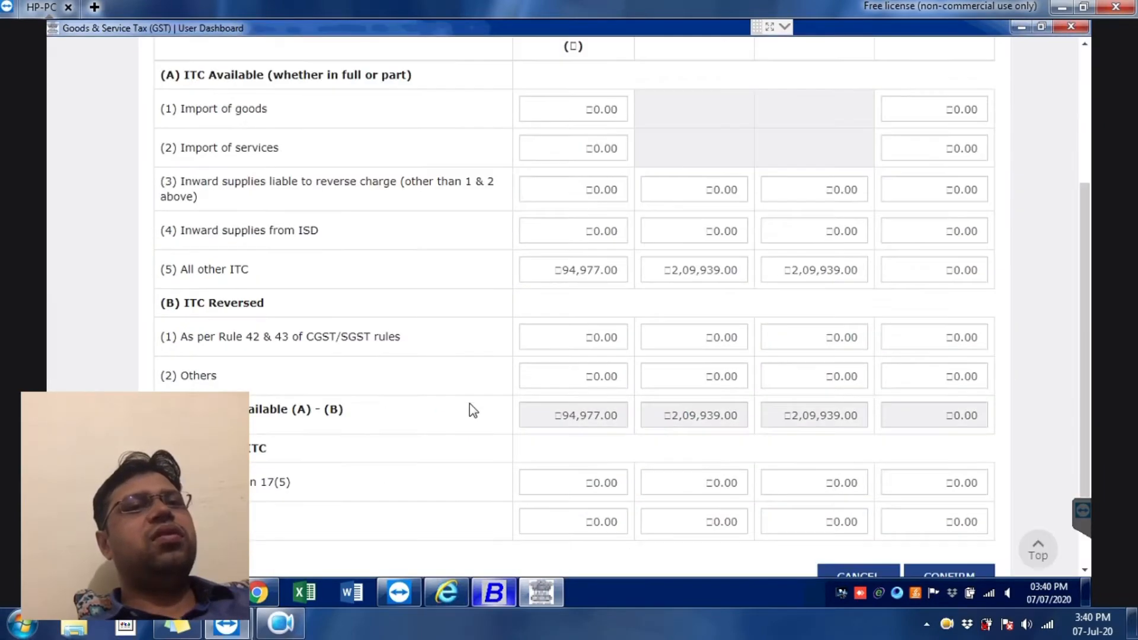
{"action": "left_click", "coordinate": [948, 462]}
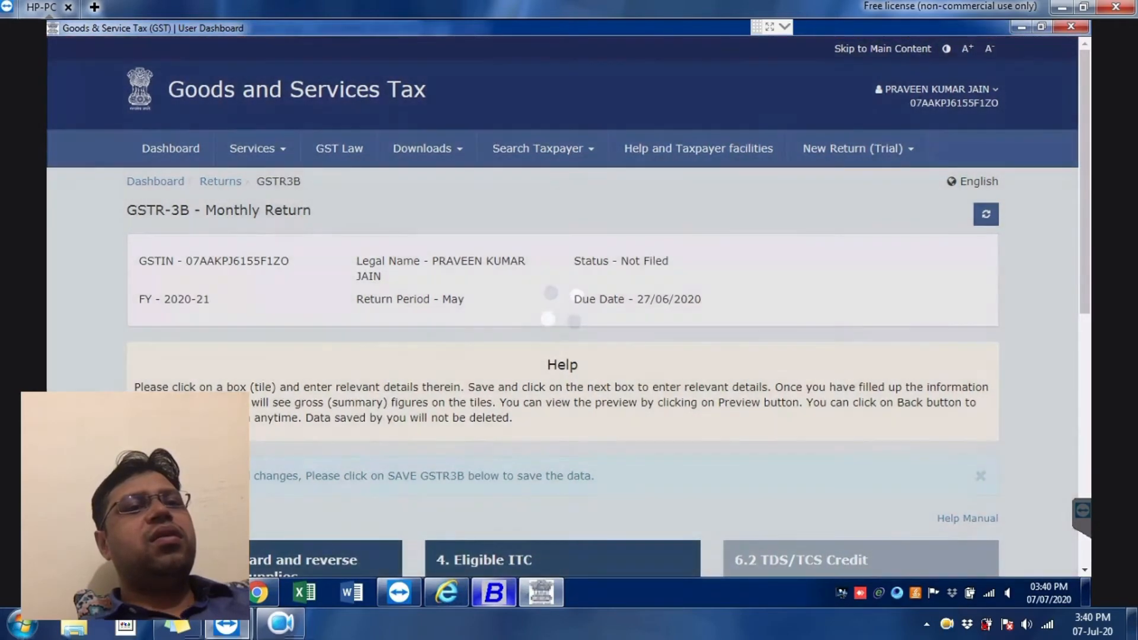
Step: Save the May GSTR-3B and reload it to check the save
{"action": "scroll", "coordinate": [562, 309], "scroll_direction": "down", "scroll_amount": 4}
{"action": "scroll", "coordinate": [562, 308], "scroll_direction": "down", "scroll_amount": 3}
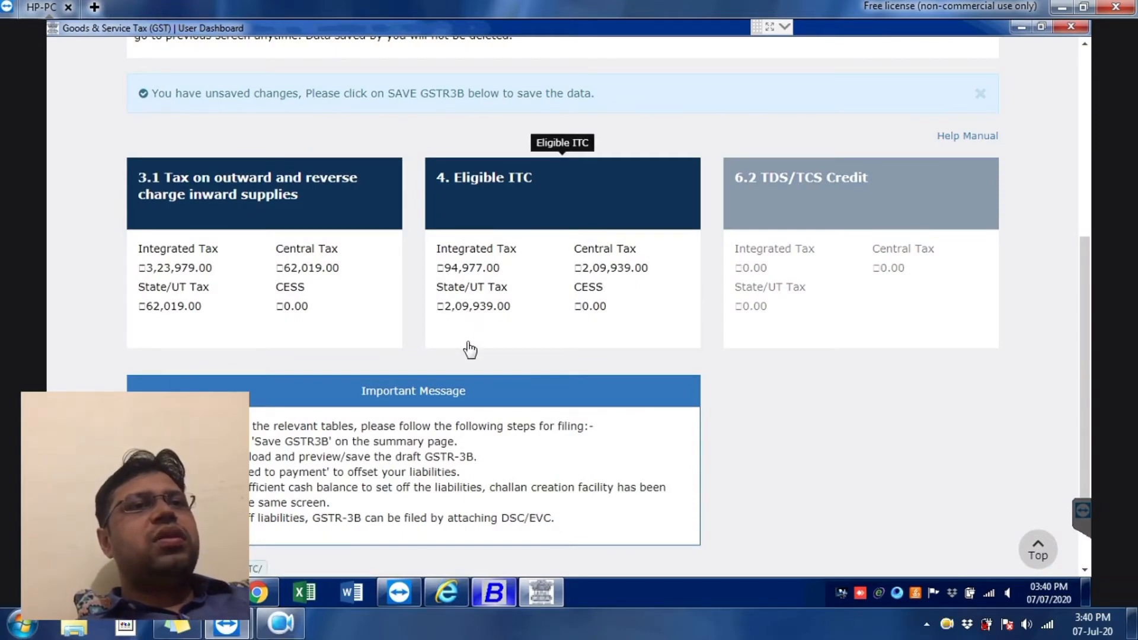
{"action": "scroll", "coordinate": [470, 349], "scroll_direction": "down", "scroll_amount": 3}
{"action": "left_click", "coordinate": [579, 468]}
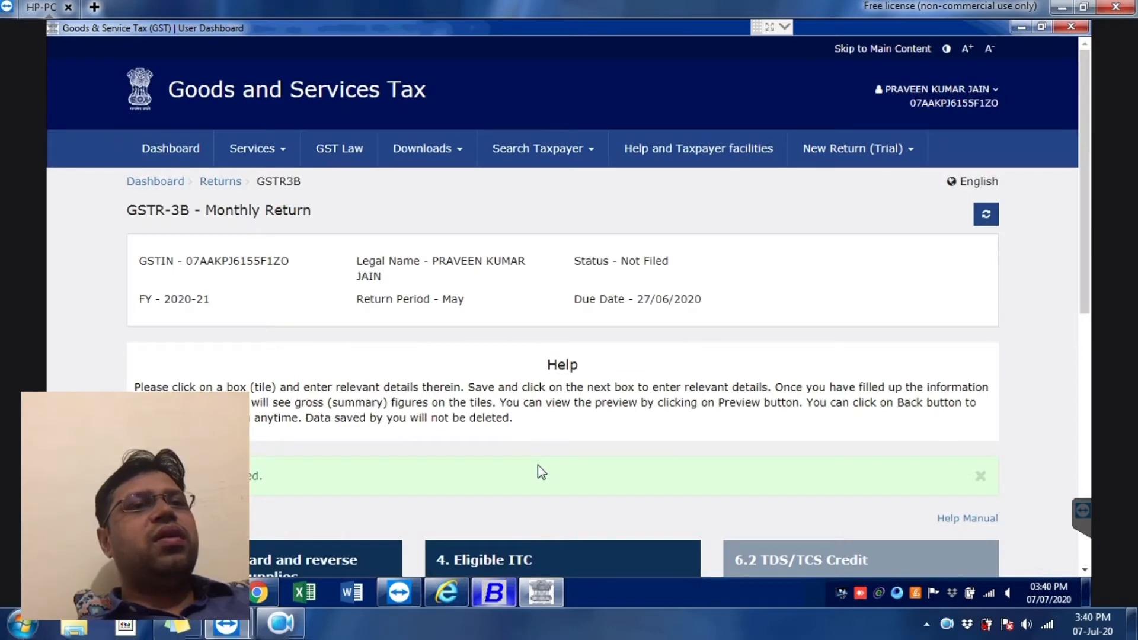
{"action": "scroll", "coordinate": [543, 426], "scroll_direction": "down", "scroll_amount": 3}
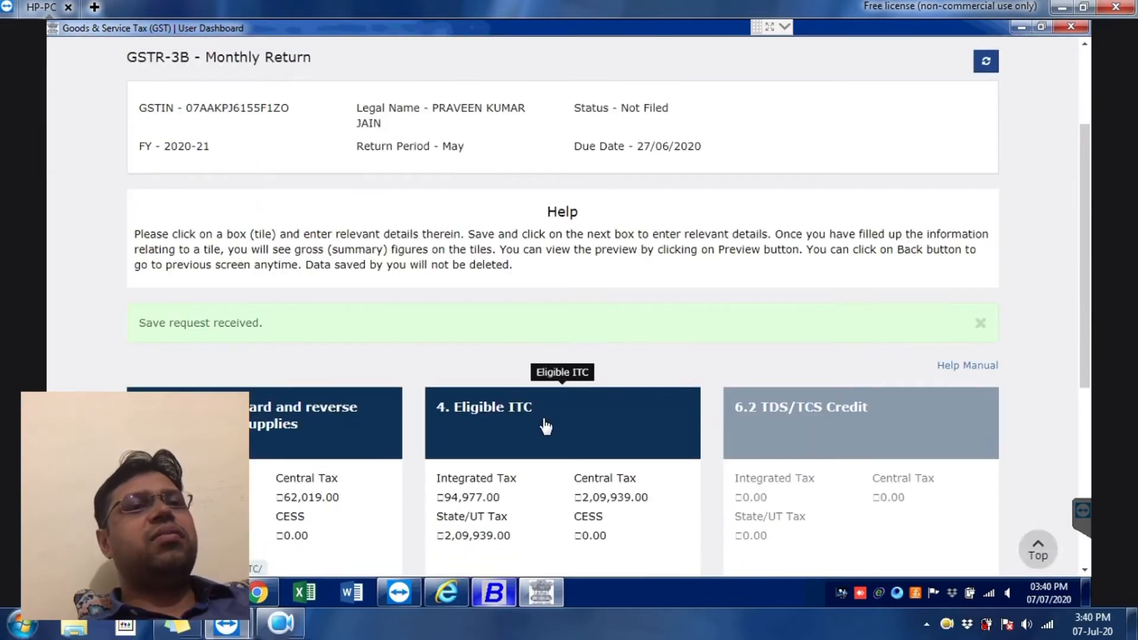
{"action": "left_click", "coordinate": [989, 61]}
Step: Proceed to the 6.1 Payment of tax page
{"action": "scroll", "coordinate": [838, 344], "scroll_direction": "down", "scroll_amount": 6}
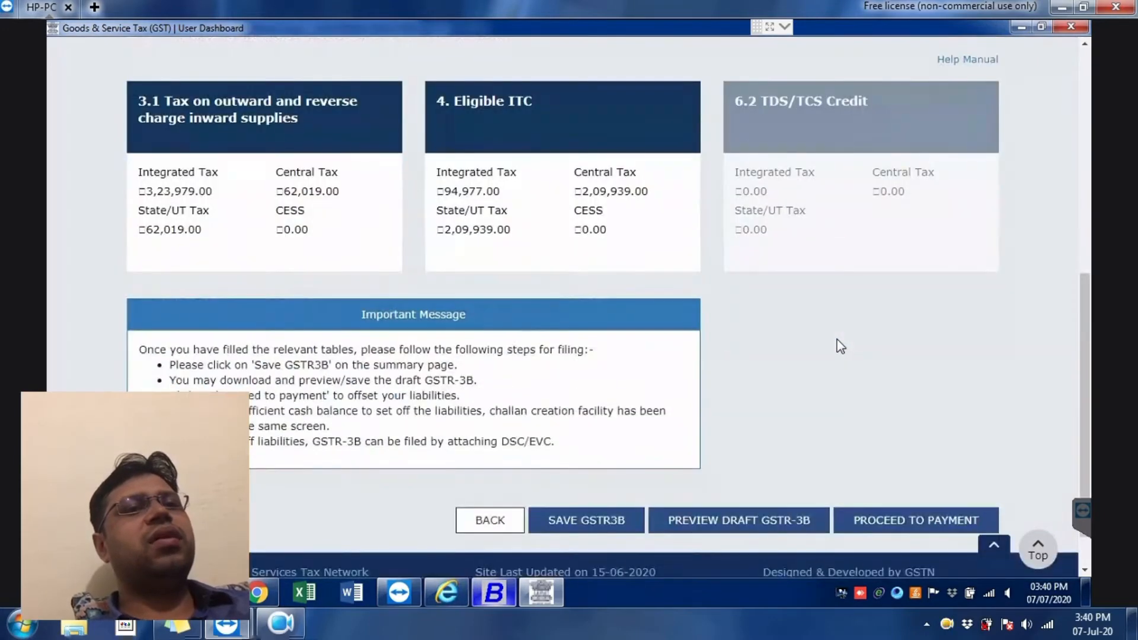
{"action": "scroll", "coordinate": [840, 347], "scroll_direction": "down", "scroll_amount": 2}
{"action": "left_click", "coordinate": [914, 478]}
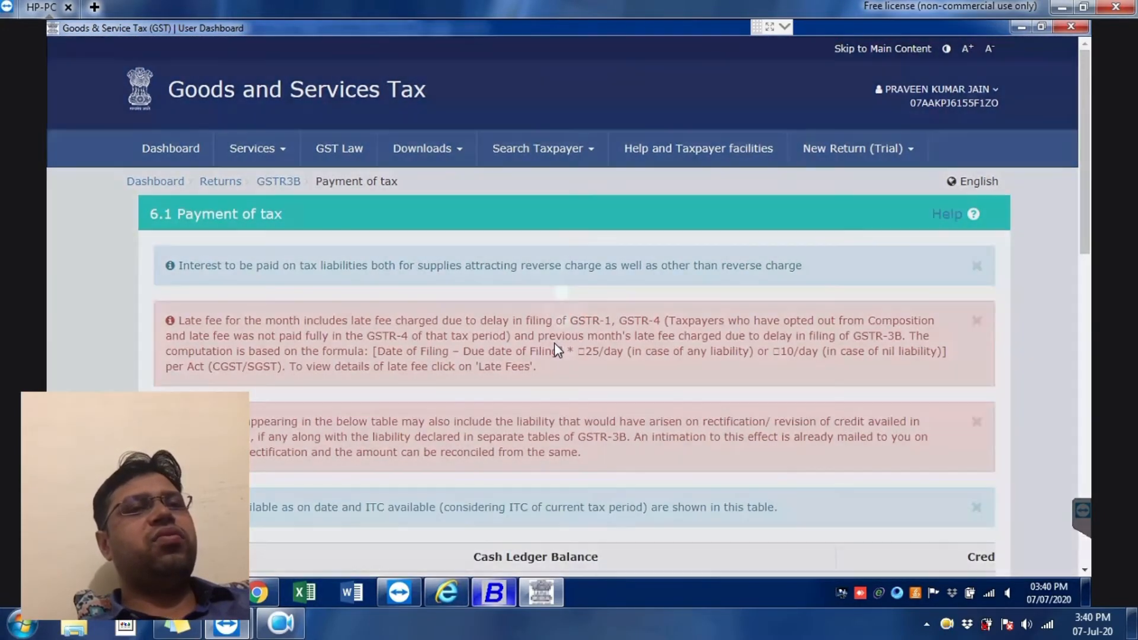
{"action": "scroll", "coordinate": [554, 342], "scroll_direction": "down", "scroll_amount": 4}
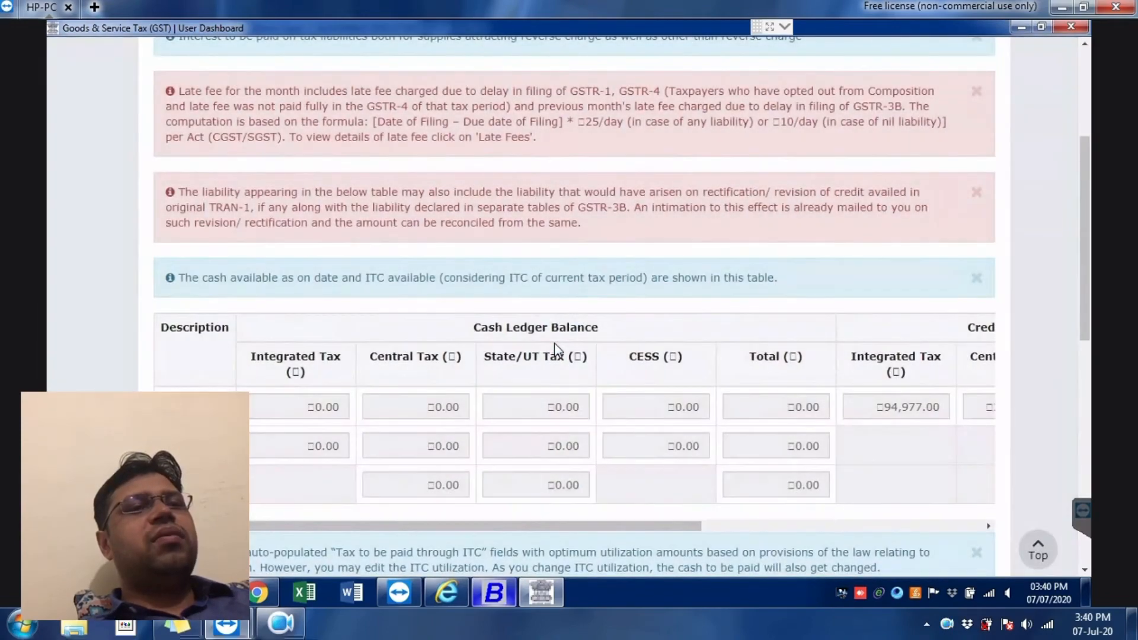
{"action": "scroll", "coordinate": [554, 343], "scroll_direction": "down", "scroll_amount": 6}
{"action": "scroll", "coordinate": [553, 344], "scroll_direction": "down", "scroll_amount": 4}
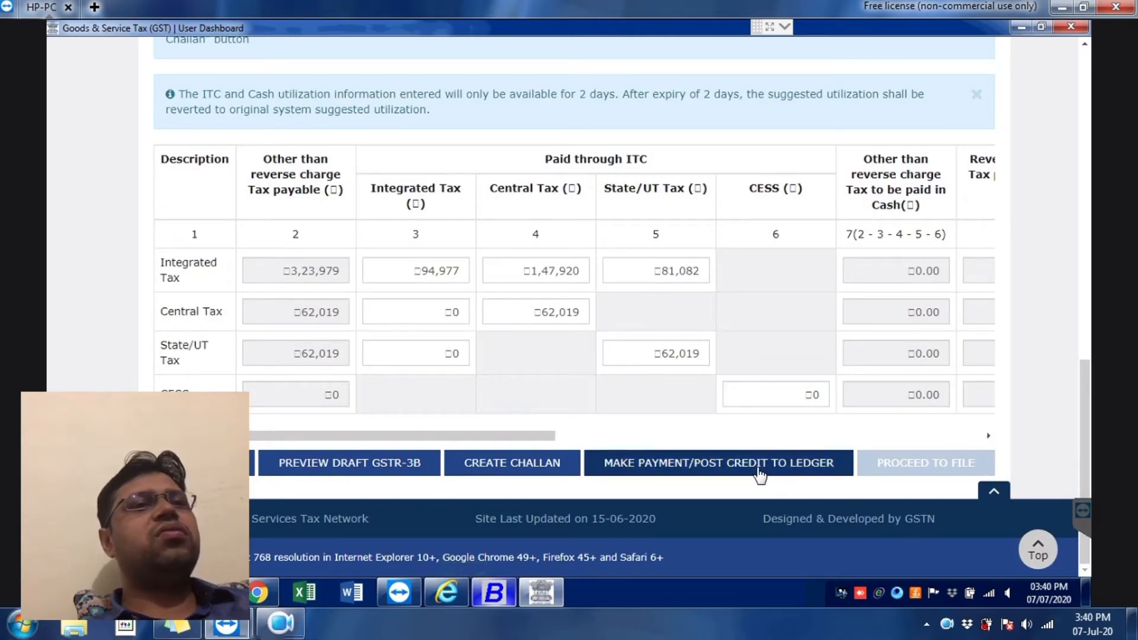
{"action": "left_click", "coordinate": [760, 474]}
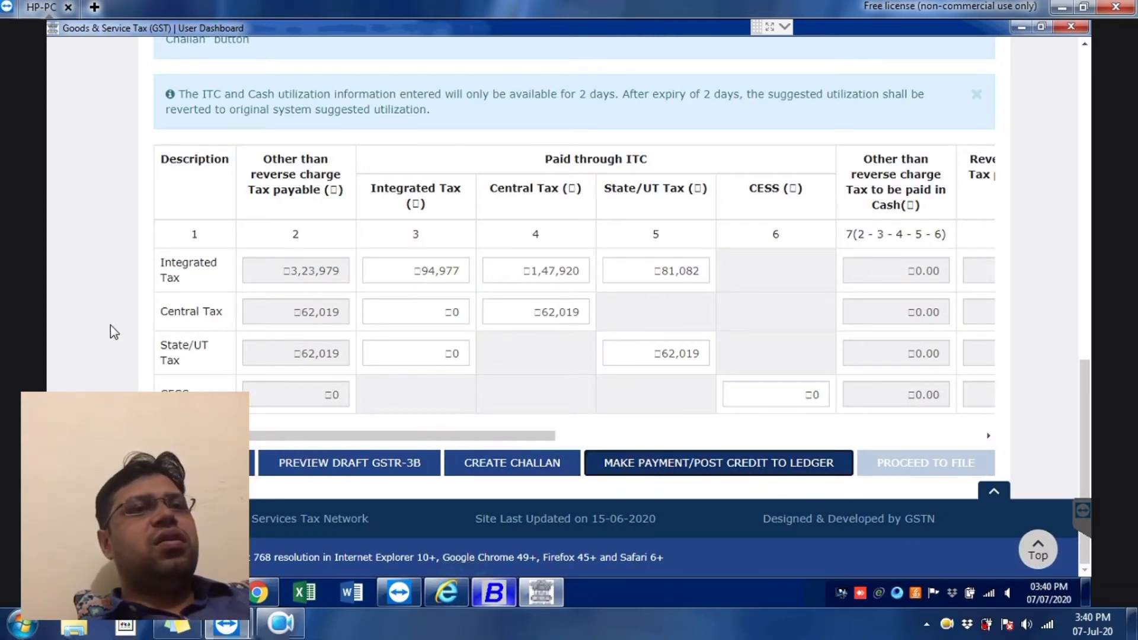
{"action": "key", "text": "alt+Tab"}
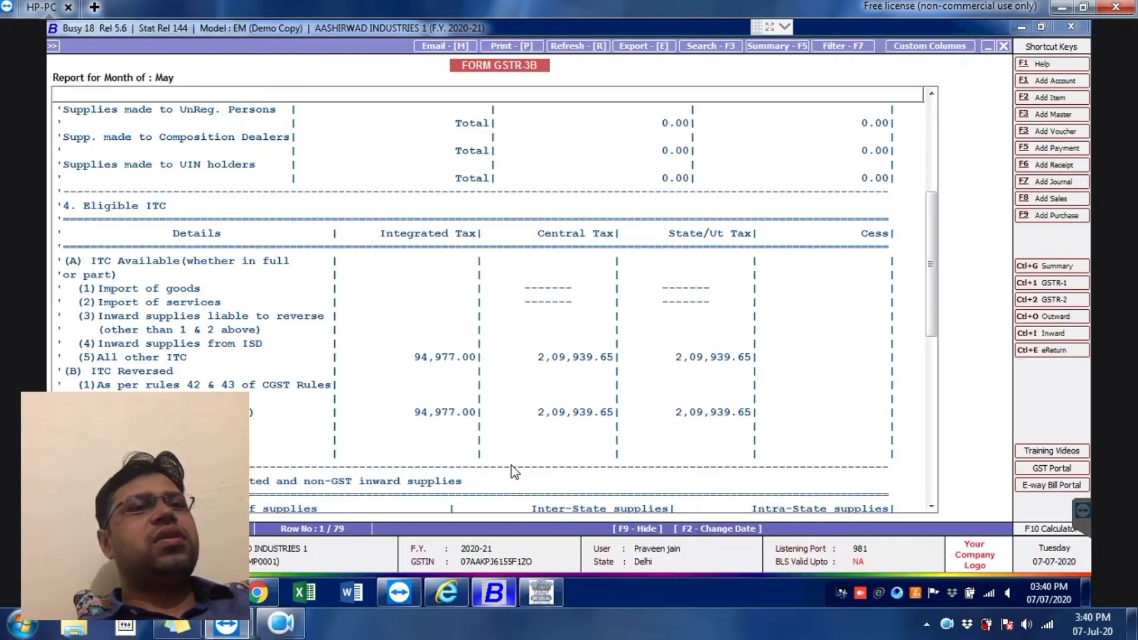
{"action": "scroll", "coordinate": [510, 463], "scroll_direction": "down", "scroll_amount": 7}
{"action": "scroll", "coordinate": [492, 416], "scroll_direction": "down", "scroll_amount": 1}
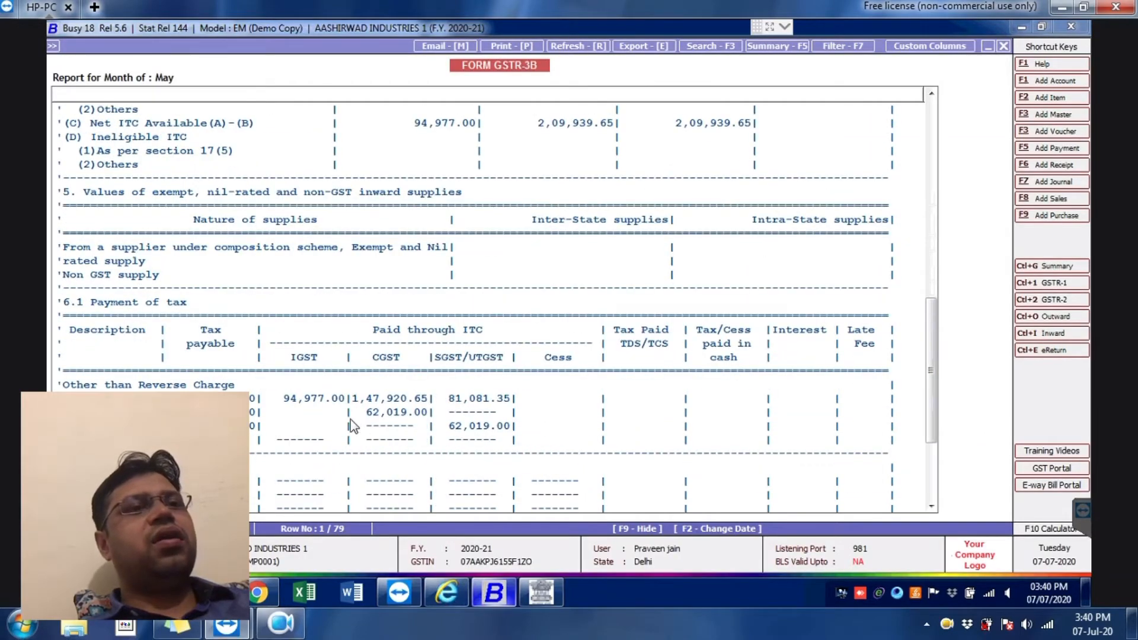
{"action": "key", "text": "alt+Tab"}
{"action": "key", "text": "alt+Tab"}
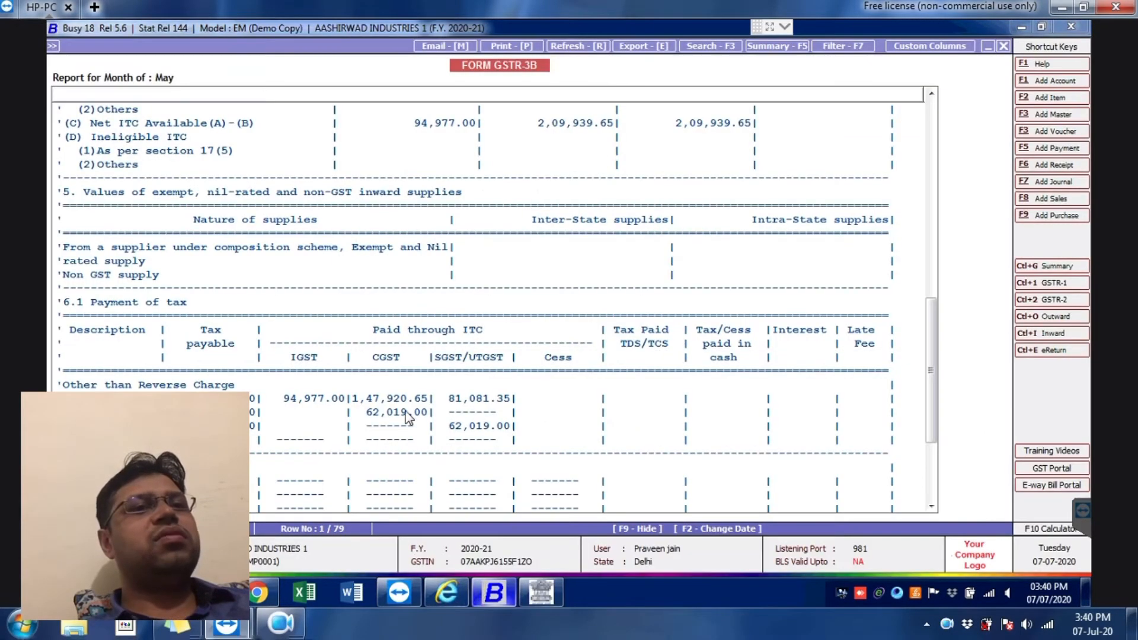
{"action": "key", "text": "alt+Tab"}
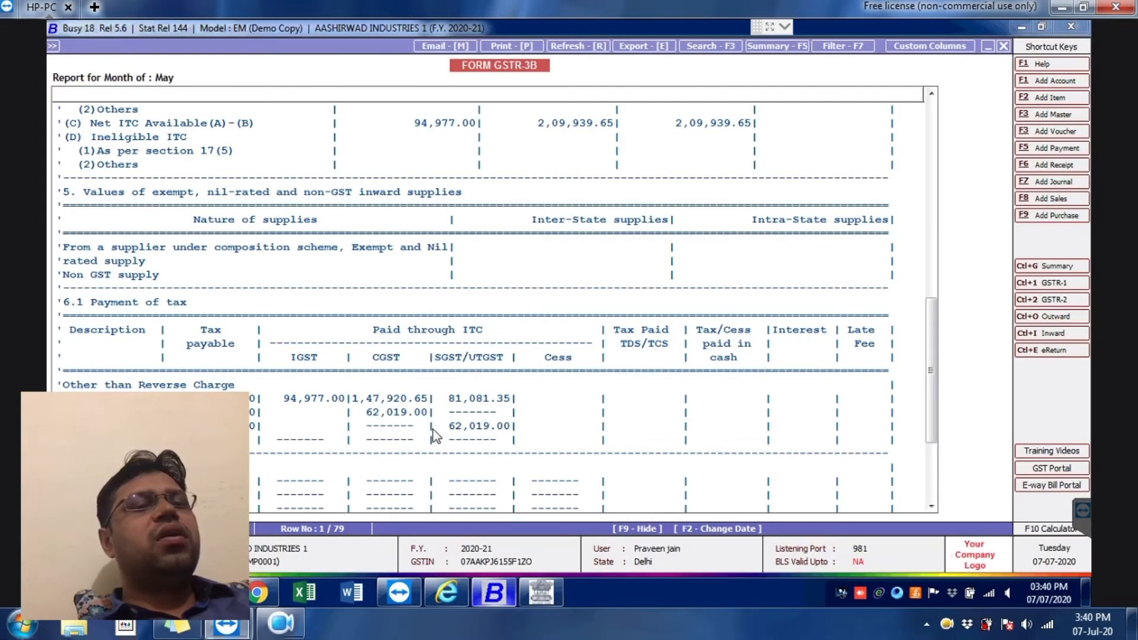
{"action": "key", "text": "alt+Tab"}
{"action": "key", "text": "alt+Tab"}
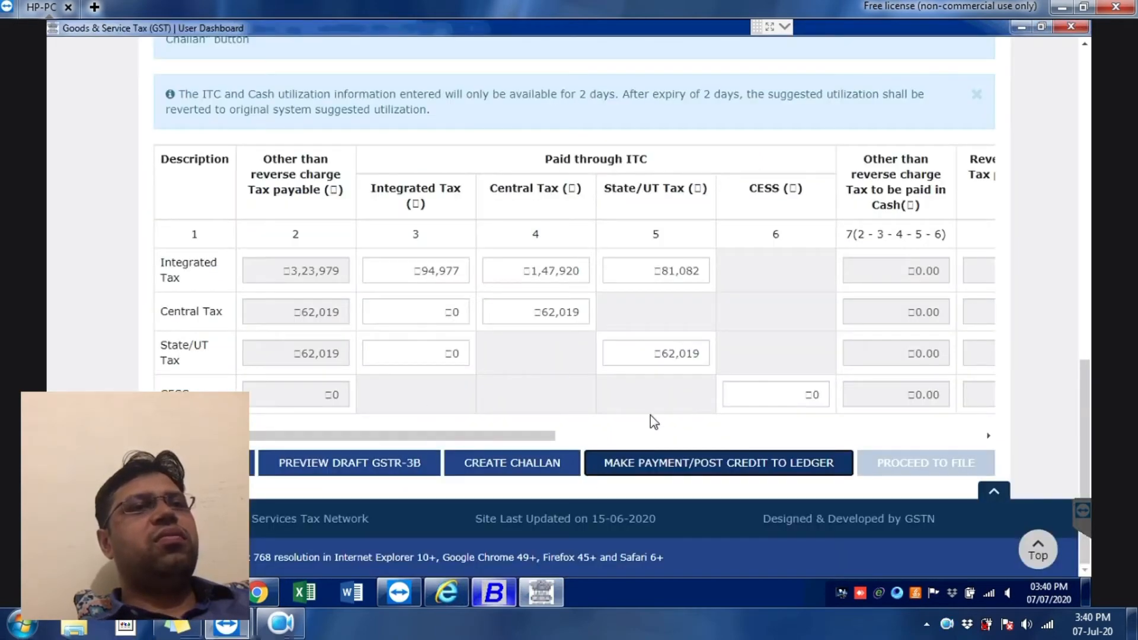
Step: Post credit to the ledger, offsetting May's liability with available ITC, and acknowledge success
{"action": "left_click", "coordinate": [690, 463]}
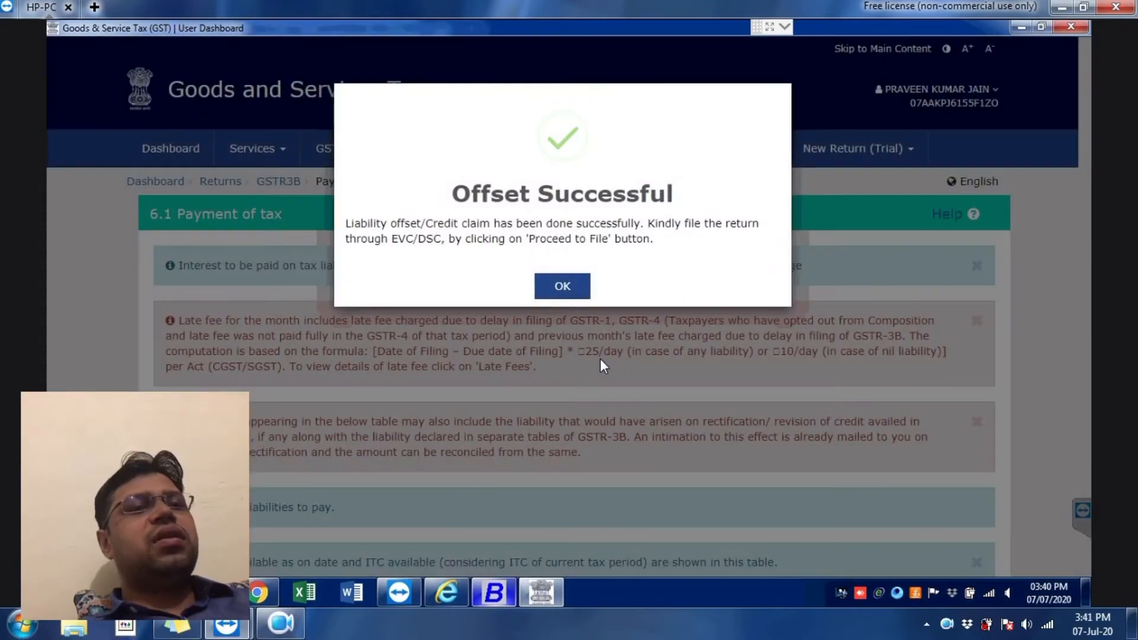
{"action": "left_click", "coordinate": [570, 286]}
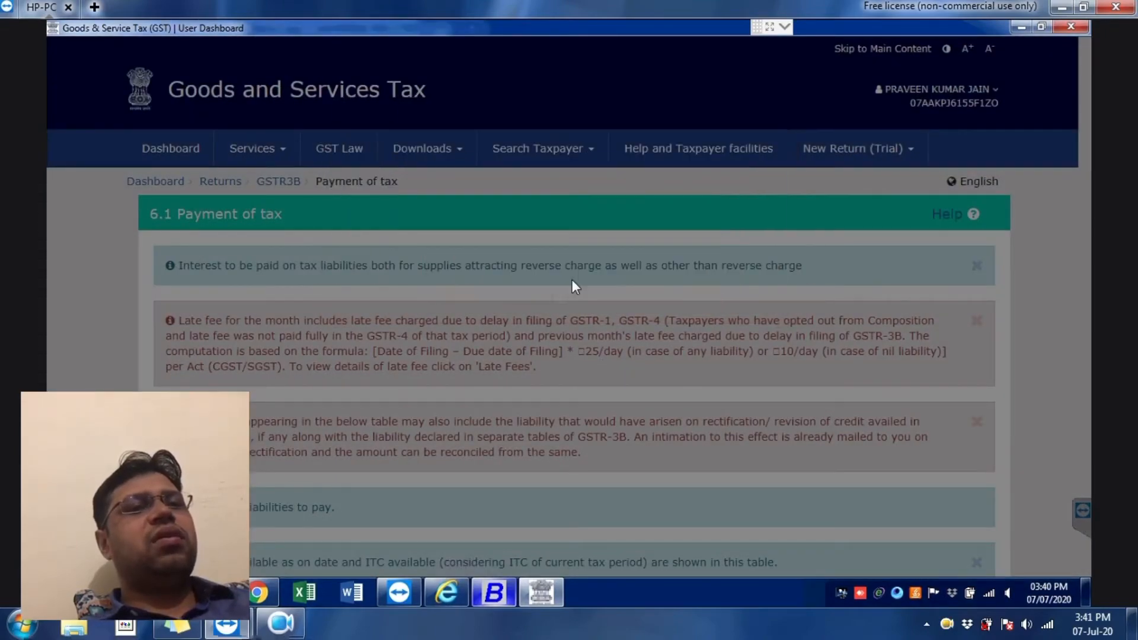
{"action": "scroll", "coordinate": [816, 493], "scroll_direction": "down", "scroll_amount": 15}
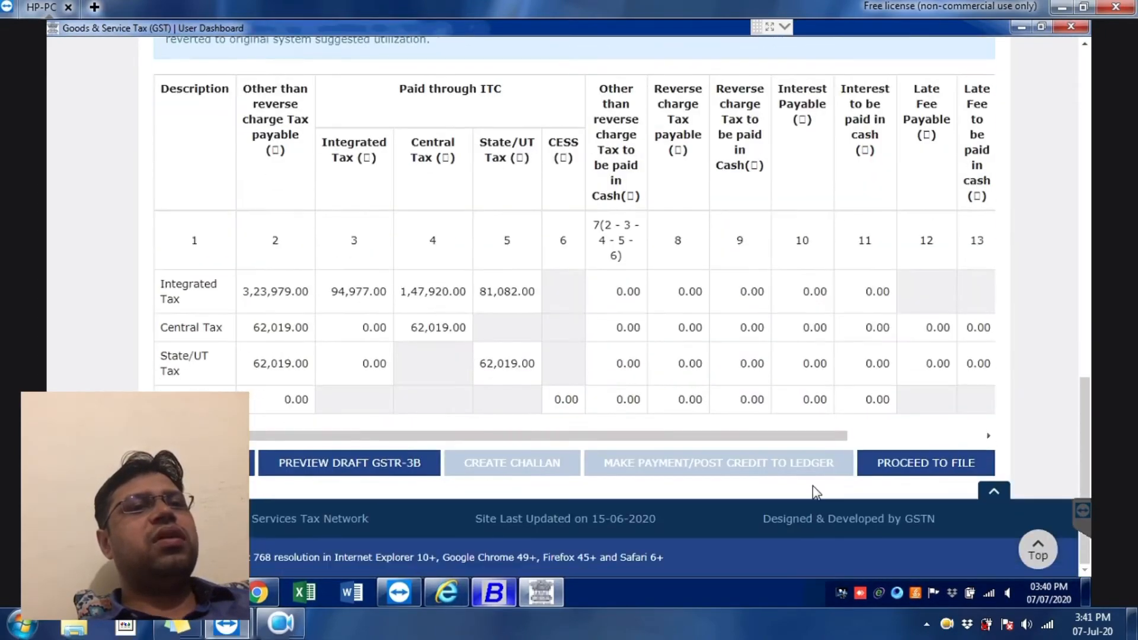
Step: Go to filing, tick the declaration and select the authorised signatory
{"action": "left_click", "coordinate": [941, 466]}
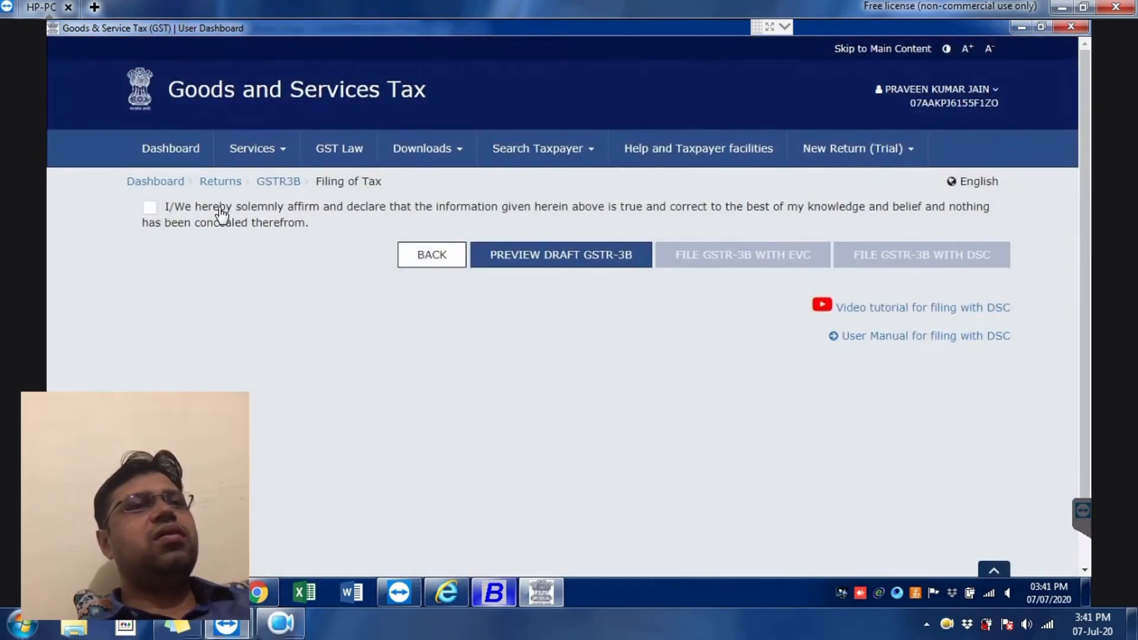
{"action": "left_click", "coordinate": [219, 211]}
{"action": "left_click", "coordinate": [508, 274]}
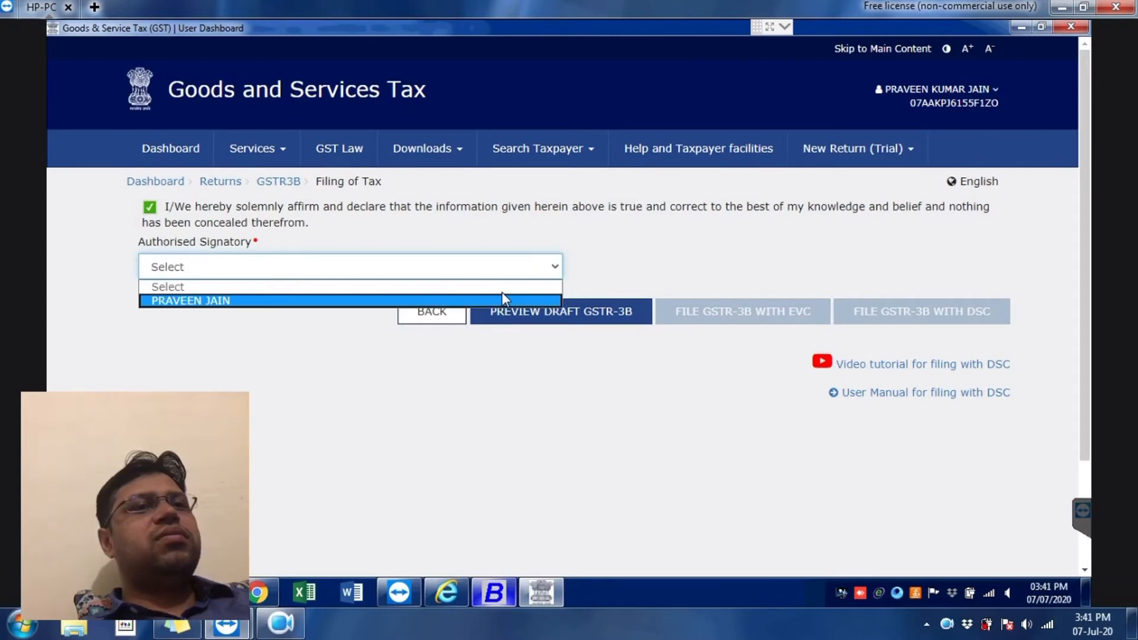
{"action": "left_click", "coordinate": [560, 414]}
{"action": "left_click", "coordinate": [388, 272]}
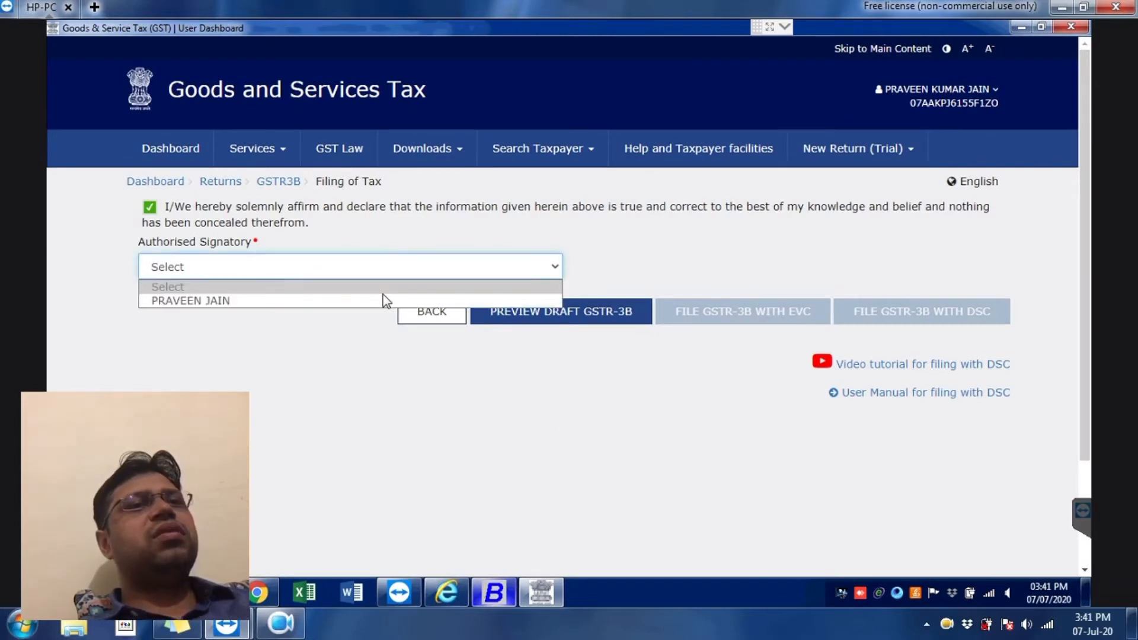
{"action": "left_click", "coordinate": [384, 300]}
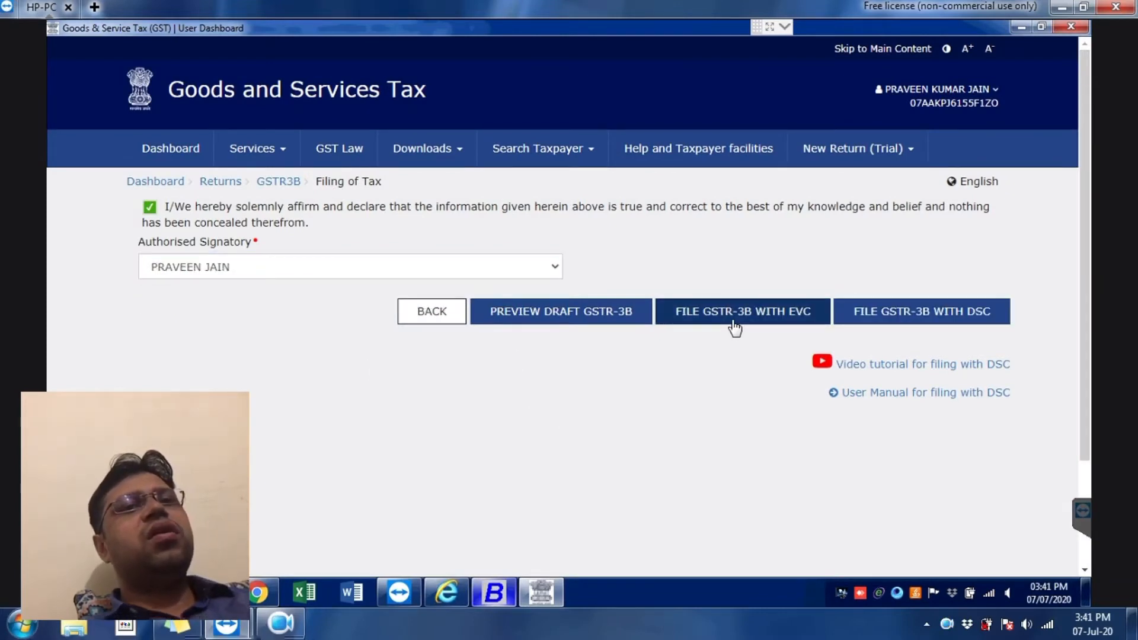
Step: Start EVC filing past the late-fee notice, then dismiss the OTP prompt
{"action": "left_click", "coordinate": [730, 326]}
{"action": "left_click", "coordinate": [589, 214]}
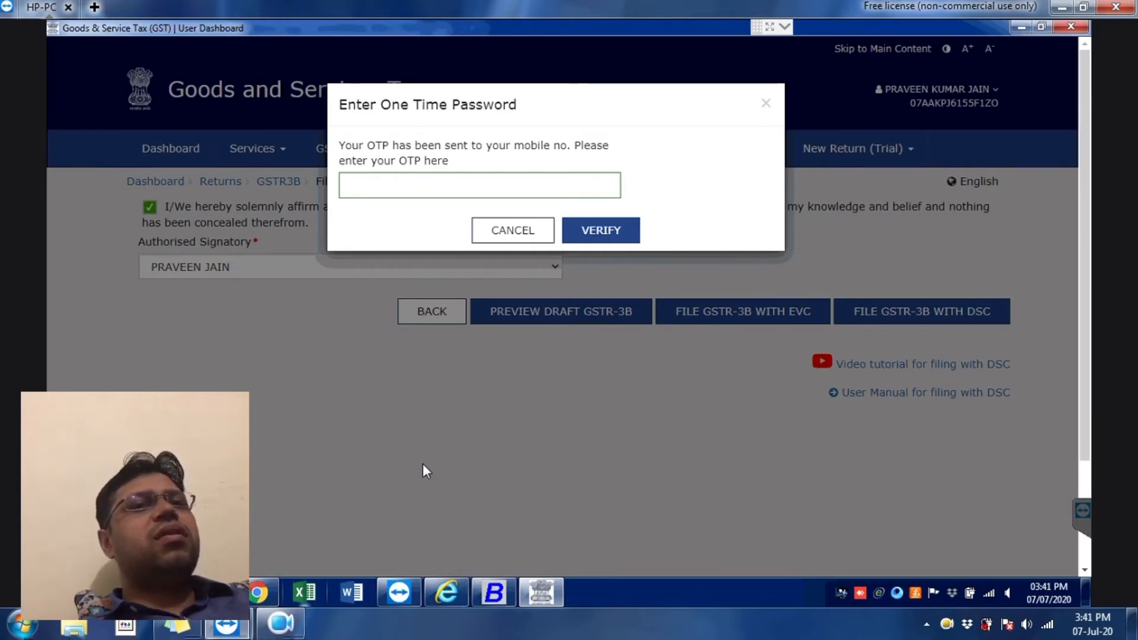
{"action": "left_click", "coordinate": [394, 184]}
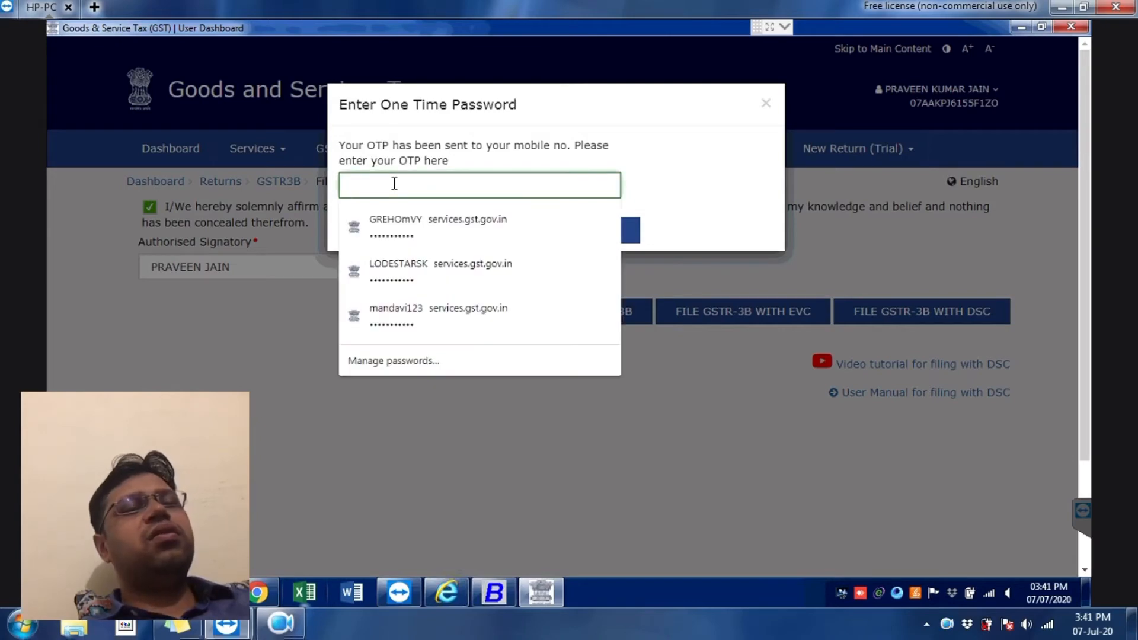
{"action": "left_click", "coordinate": [723, 433]}
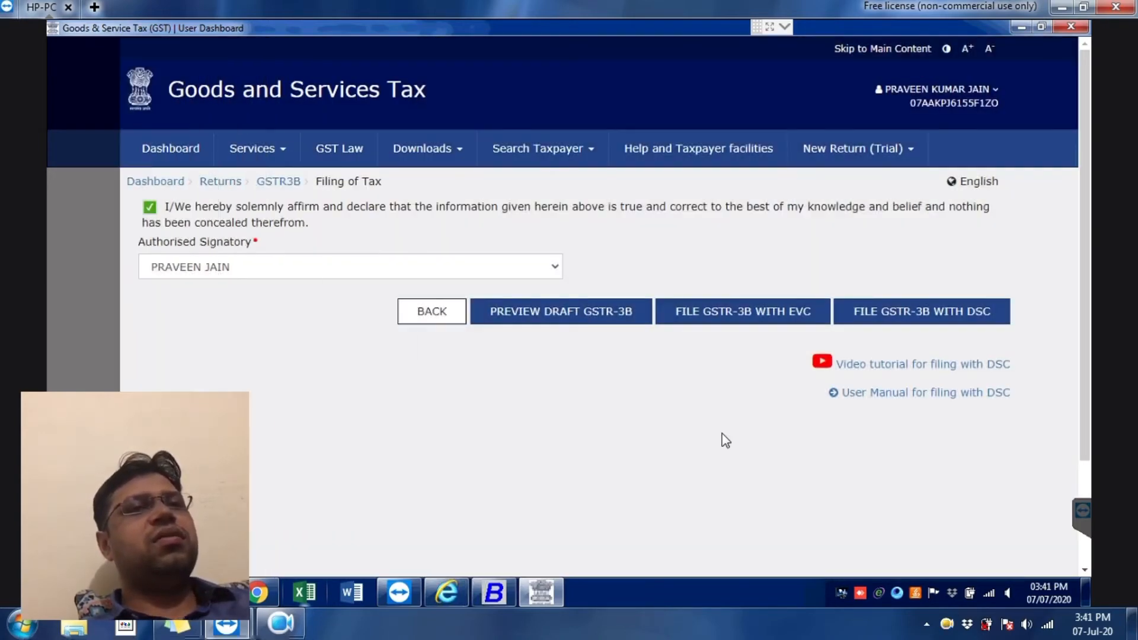
Step: Retry EVC filing and verify the OTP, which is rejected with error RT-3BAS1043
{"action": "left_click", "coordinate": [745, 316]}
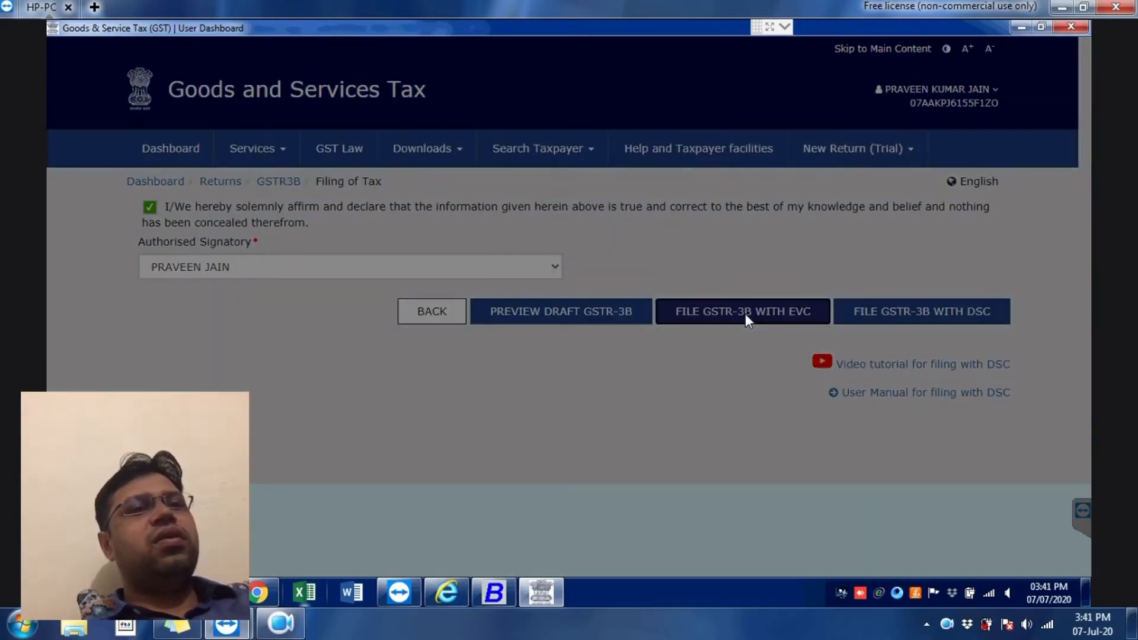
{"action": "left_click", "coordinate": [595, 211]}
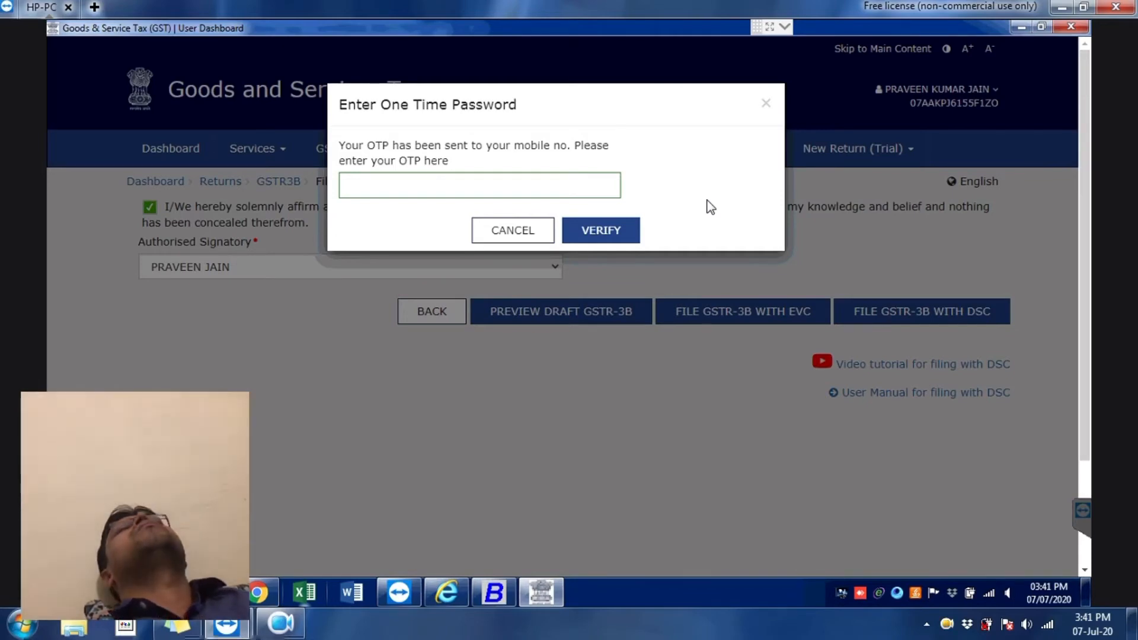
{"action": "left_click", "coordinate": [535, 187]}
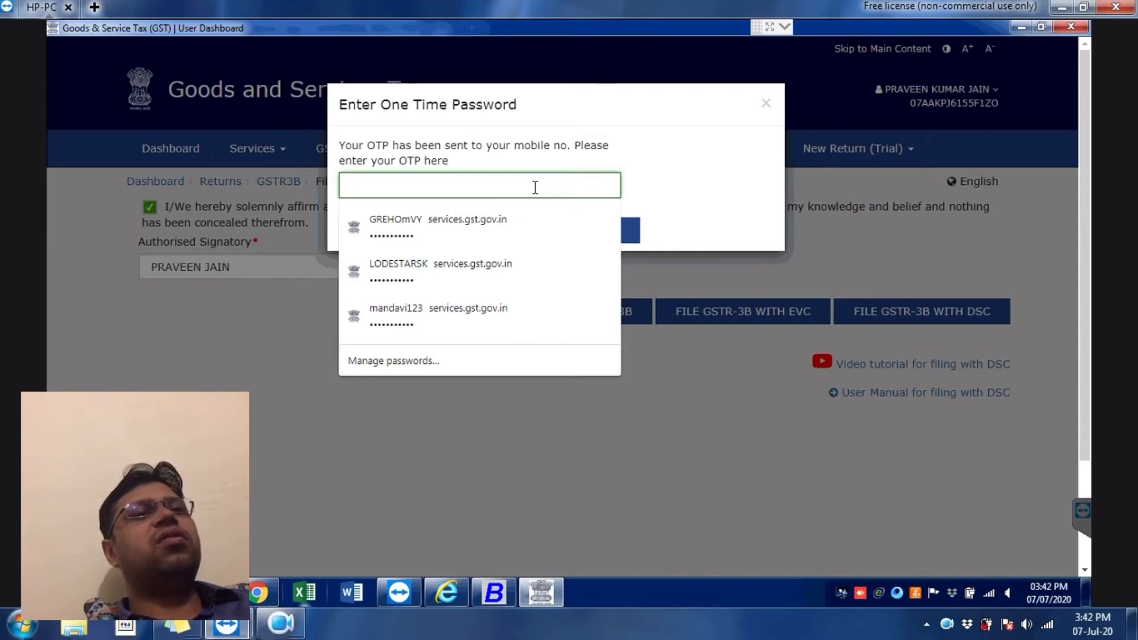
{"action": "type", "text": "••"}
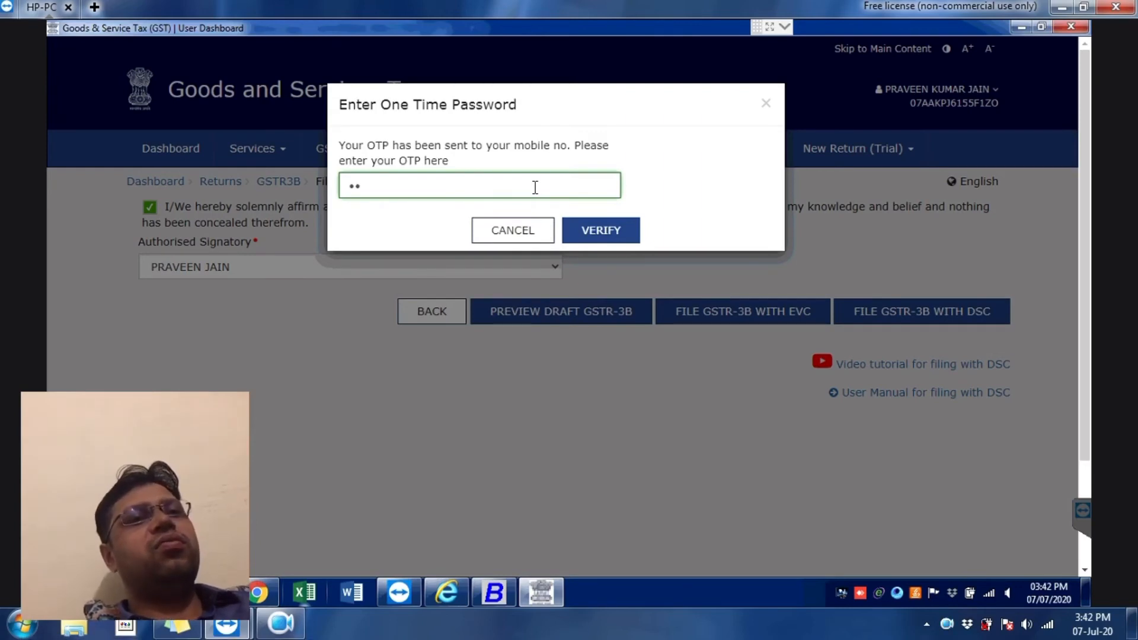
{"action": "type", "text": "••"}
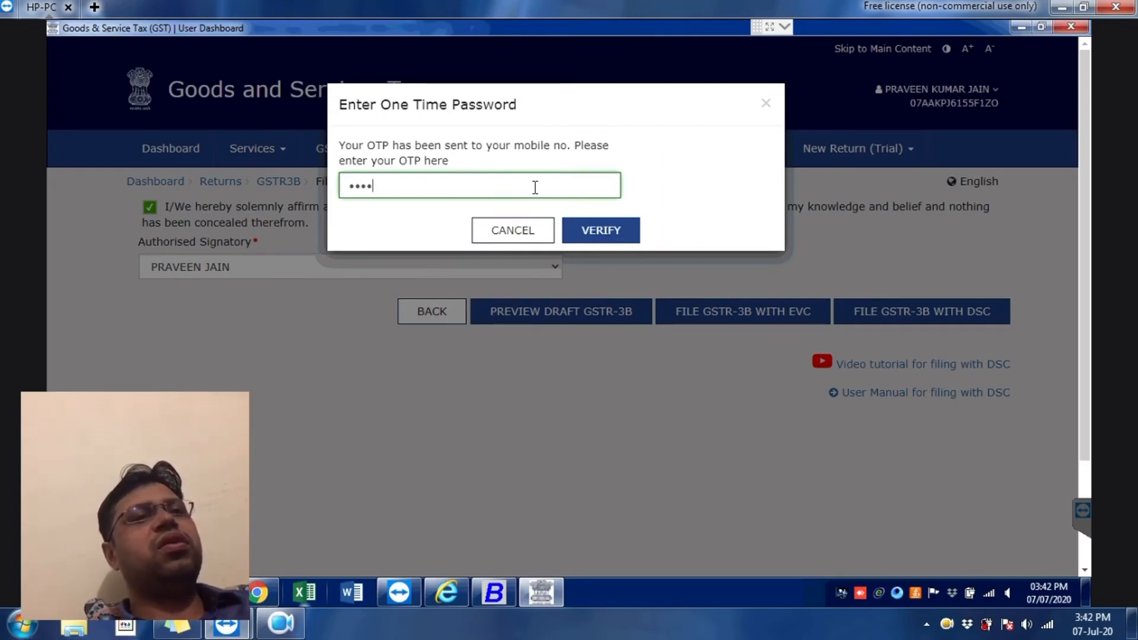
{"action": "type", "text": "•"}
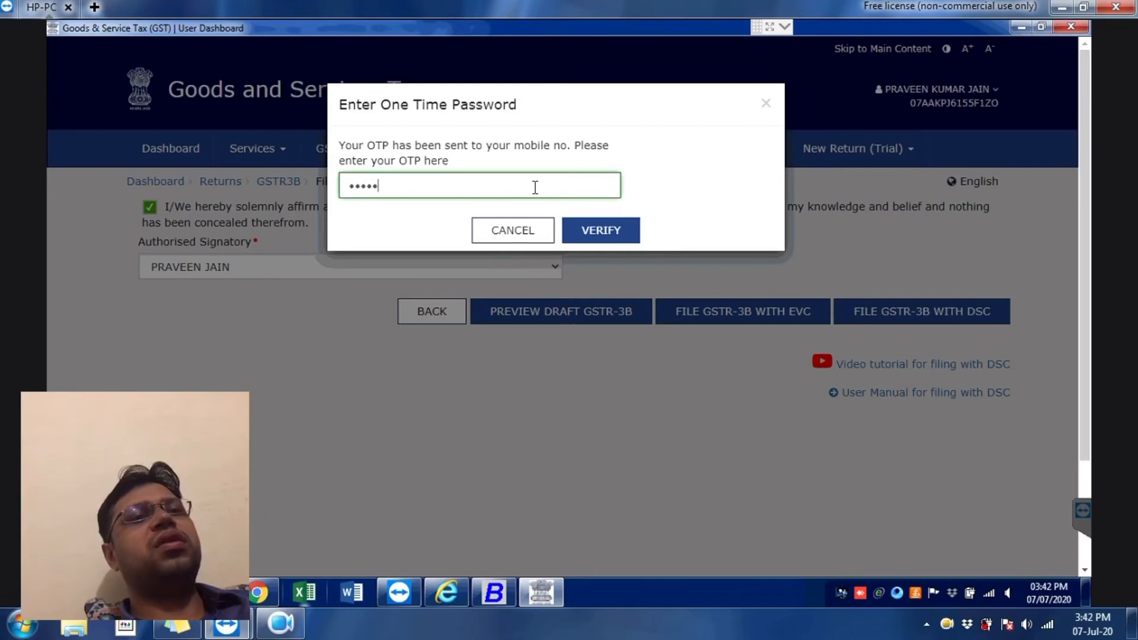
{"action": "type", "text": "•"}
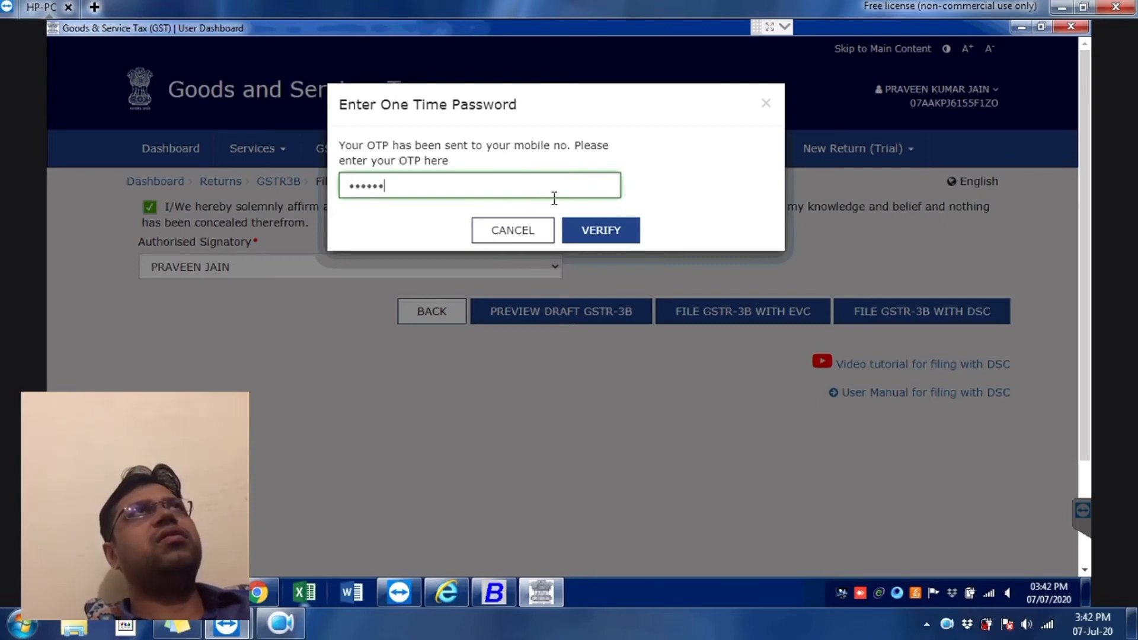
{"action": "left_click", "coordinate": [589, 240]}
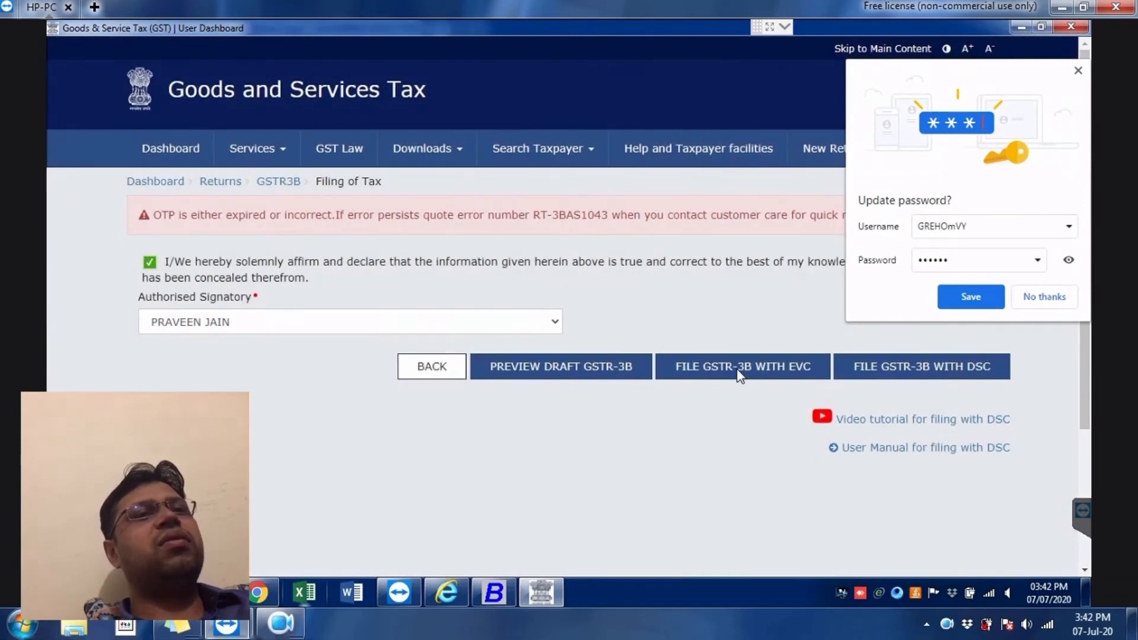
Step: Request a fresh EVC OTP and type the new six-digit code into the OTP field
{"action": "left_click", "coordinate": [738, 368]}
{"action": "left_click", "coordinate": [585, 208]}
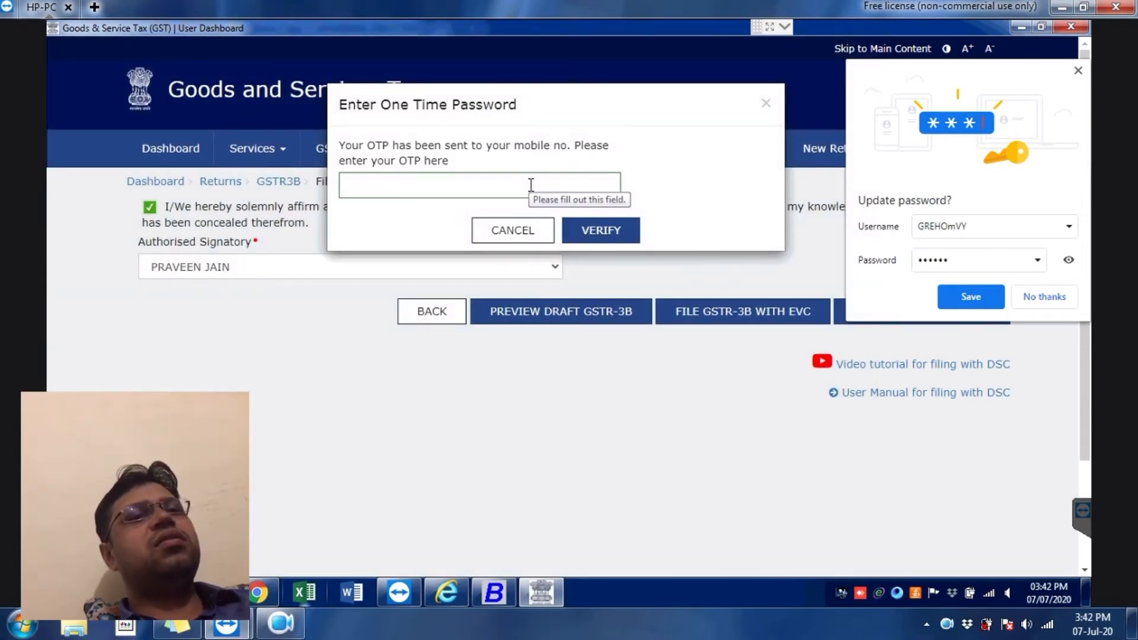
{"action": "left_click", "coordinate": [1079, 70]}
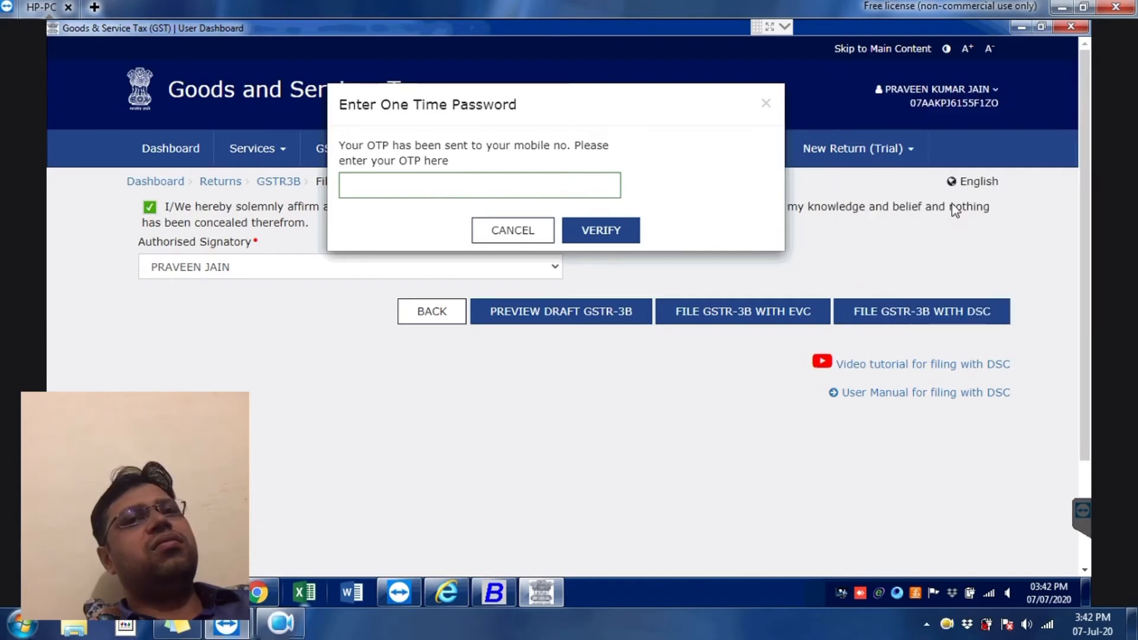
{"action": "left_click", "coordinate": [575, 190]}
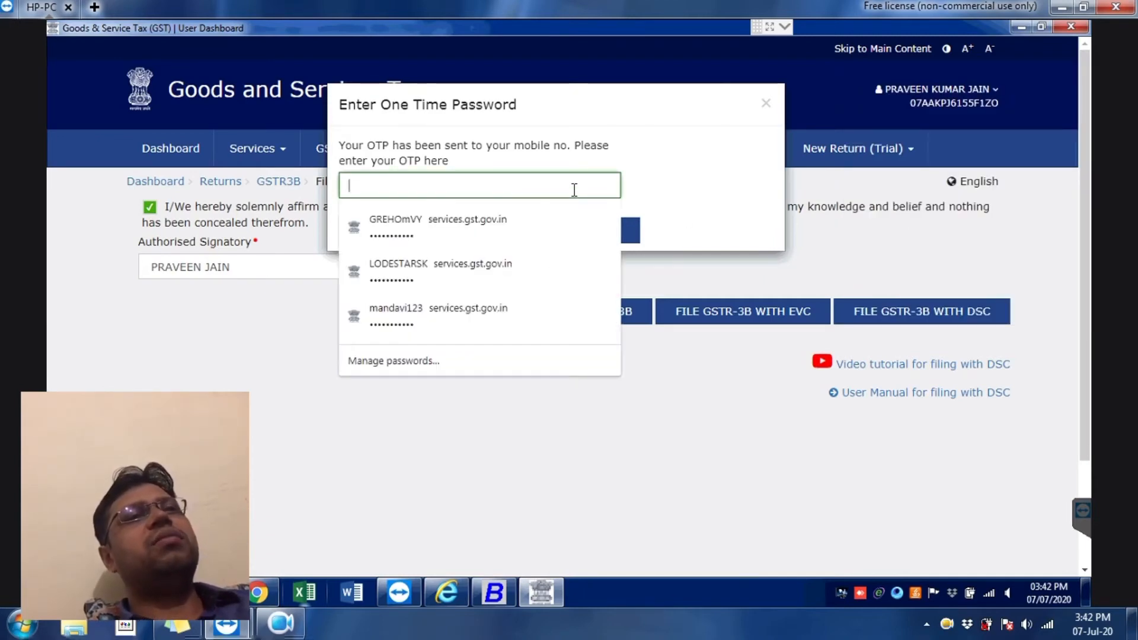
{"action": "type", "text": "•••"}
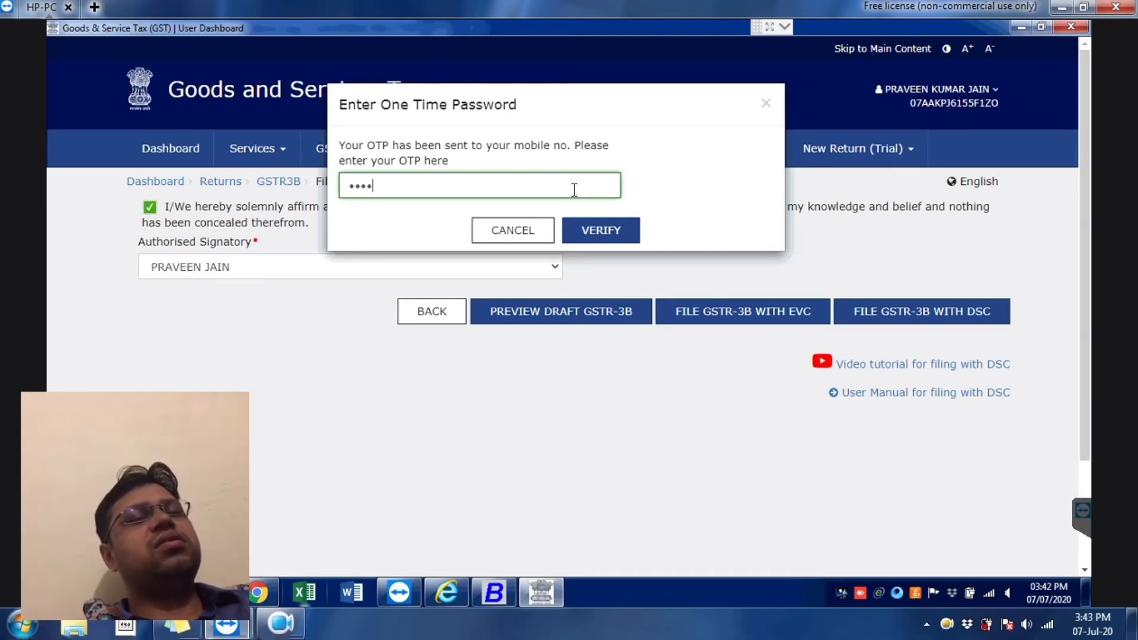
{"action": "type", "text": "0"}
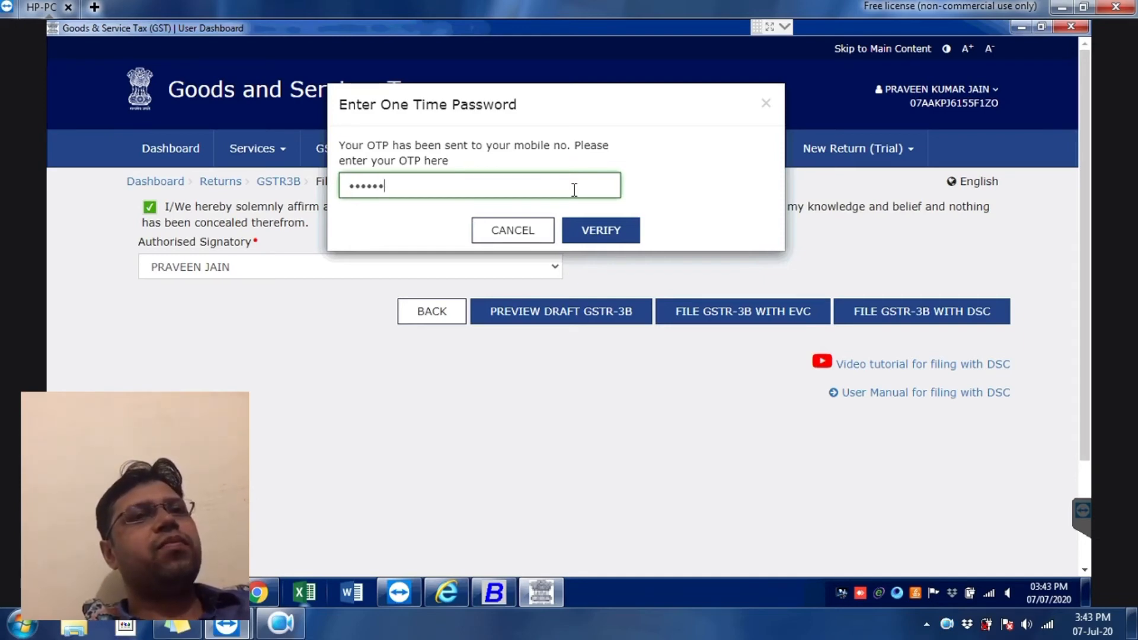
Step: Verify the EVC OTP to file the May 2020 GSTR-3B, then return to File Returns
{"action": "left_click", "coordinate": [614, 231]}
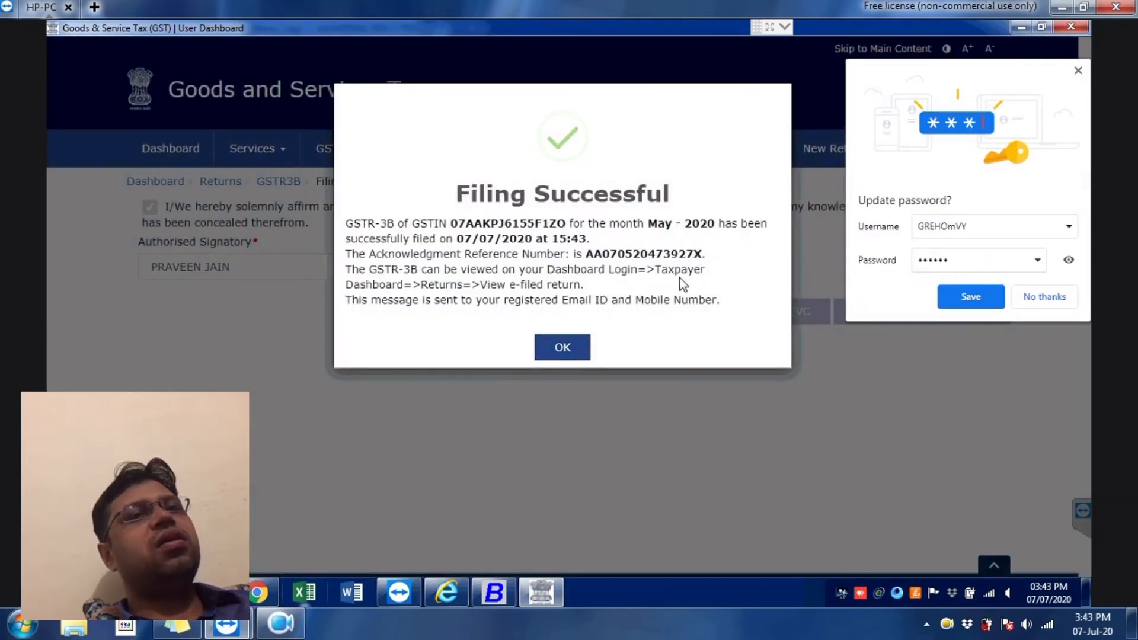
{"action": "left_click", "coordinate": [573, 345]}
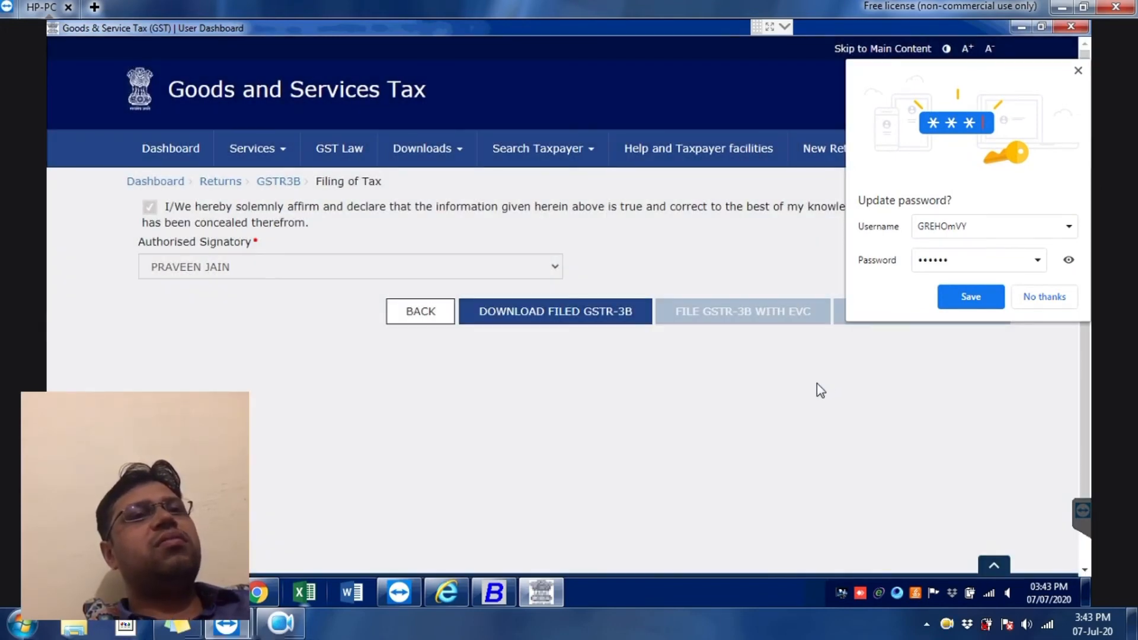
{"action": "left_click", "coordinate": [1078, 71]}
{"action": "left_click", "coordinate": [230, 185]}
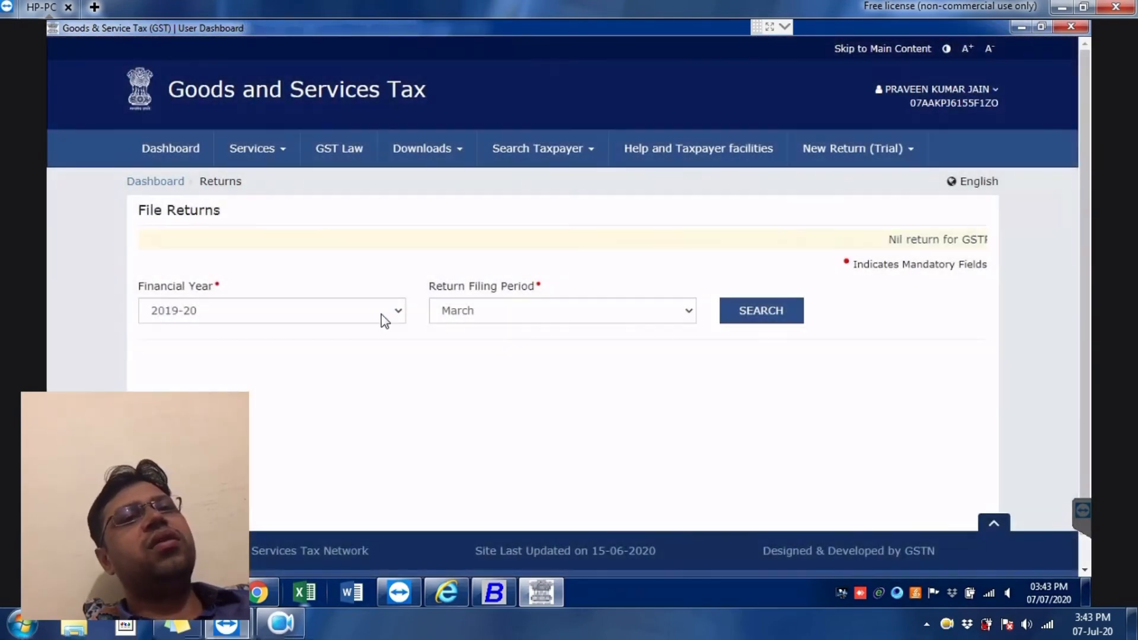
Step: Search returns for financial year 2020-21, period June
{"action": "left_click", "coordinate": [381, 315]}
{"action": "left_click", "coordinate": [386, 372]}
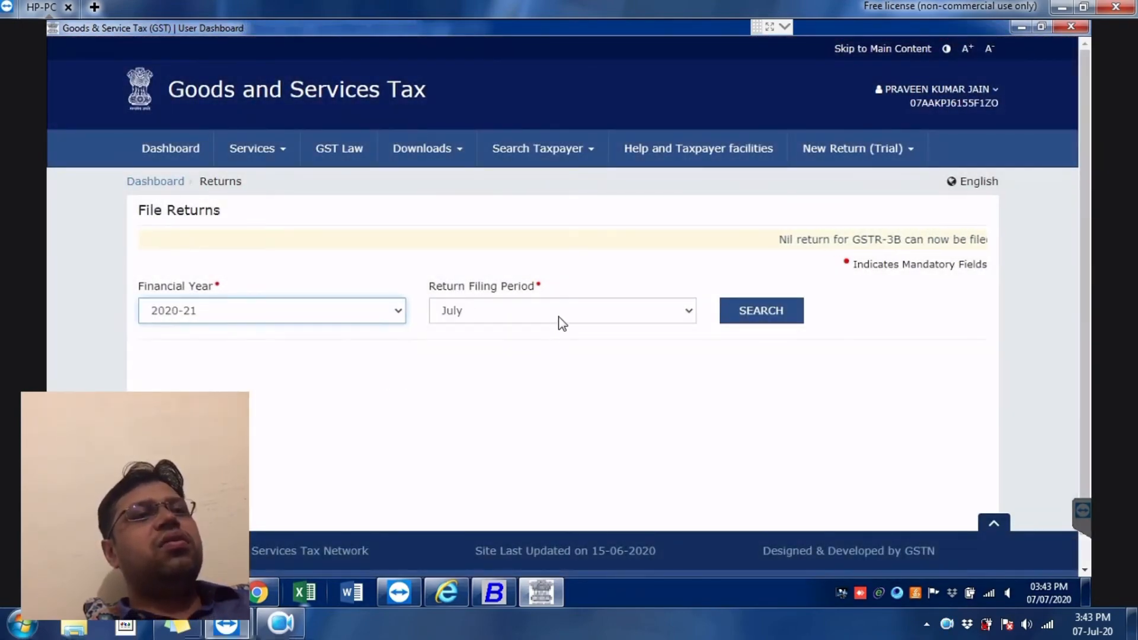
{"action": "left_click", "coordinate": [559, 318]}
{"action": "left_click", "coordinate": [554, 347]}
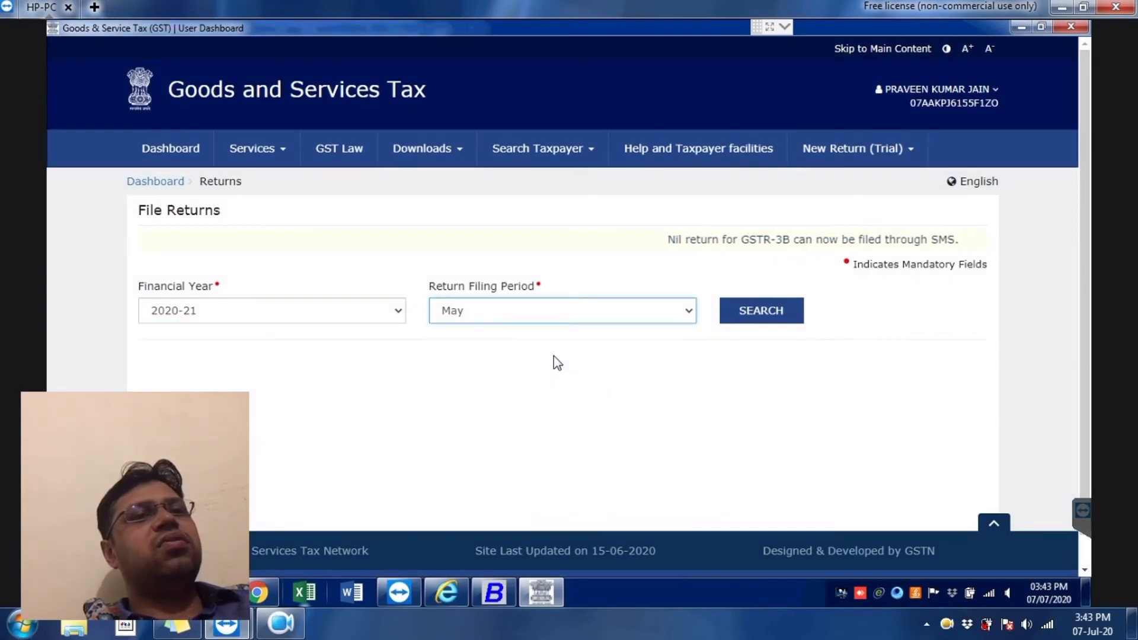
{"action": "left_click", "coordinate": [558, 314]}
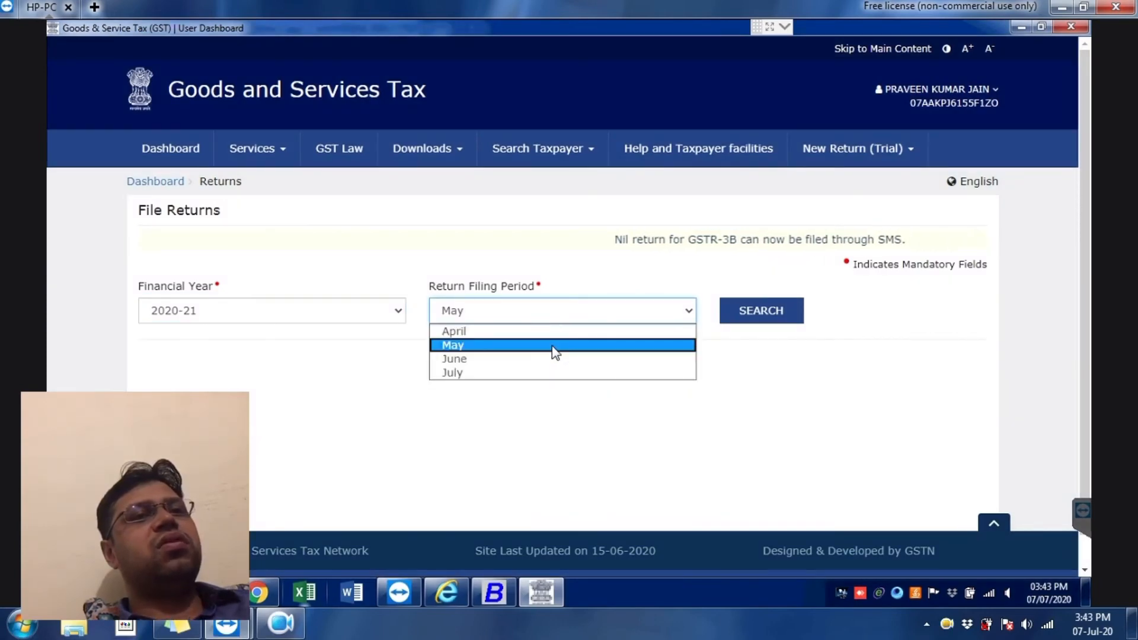
{"action": "left_click", "coordinate": [610, 361]}
{"action": "left_click", "coordinate": [761, 311]}
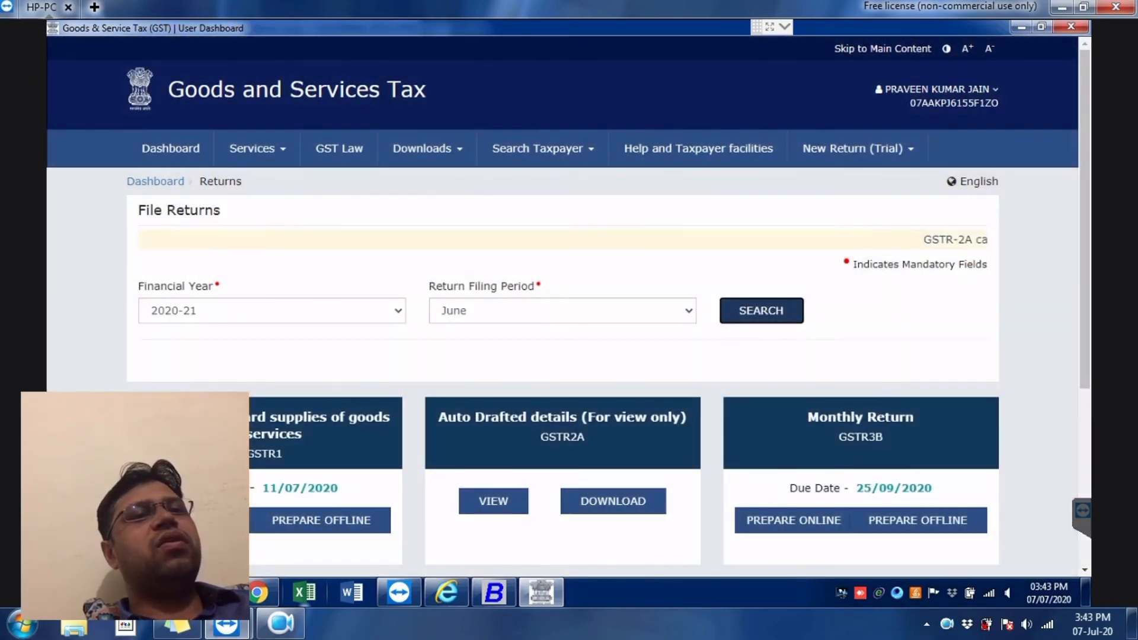
Step: Start preparing the June GSTR-3B online from its tile
{"action": "scroll", "coordinate": [843, 418], "scroll_direction": "down", "scroll_amount": 2}
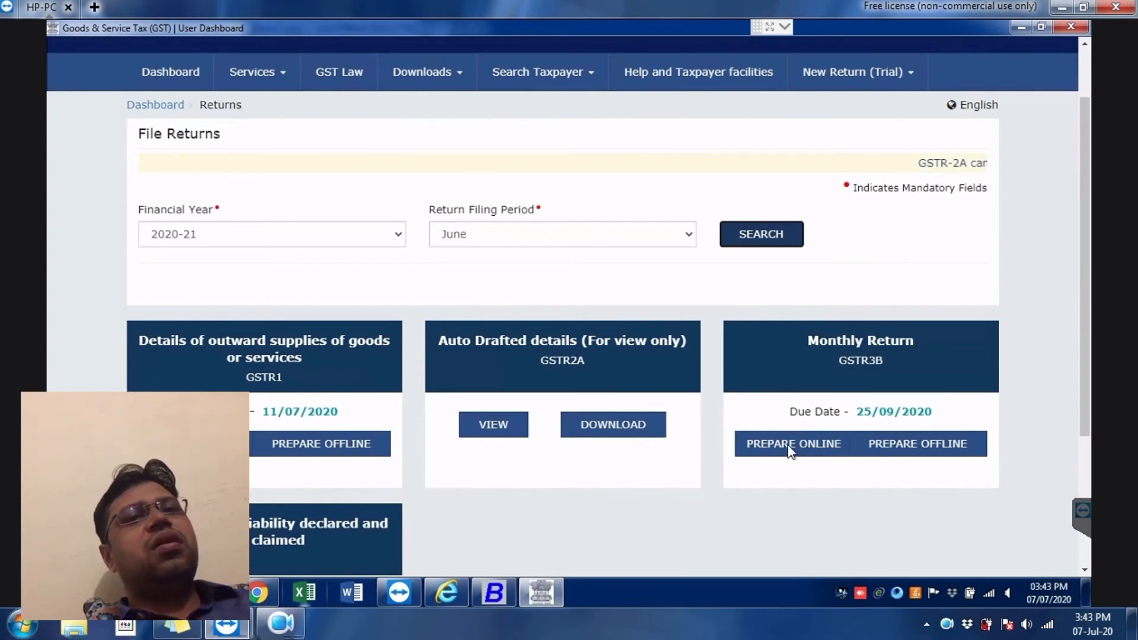
{"action": "scroll", "coordinate": [802, 446], "scroll_direction": "down", "scroll_amount": 3}
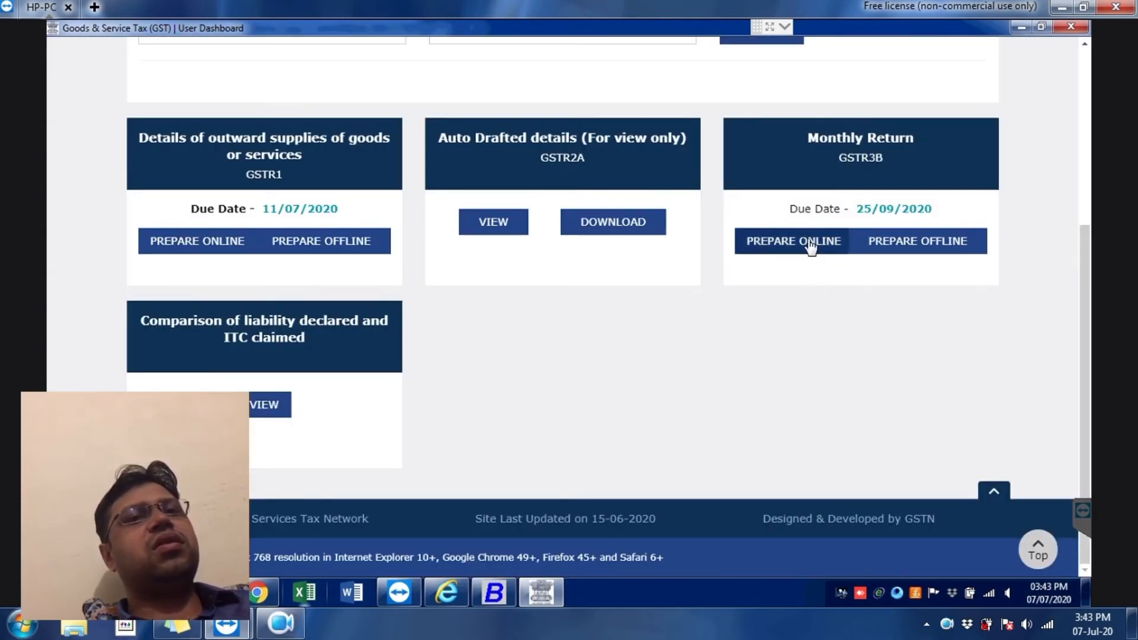
{"action": "left_click", "coordinate": [811, 246]}
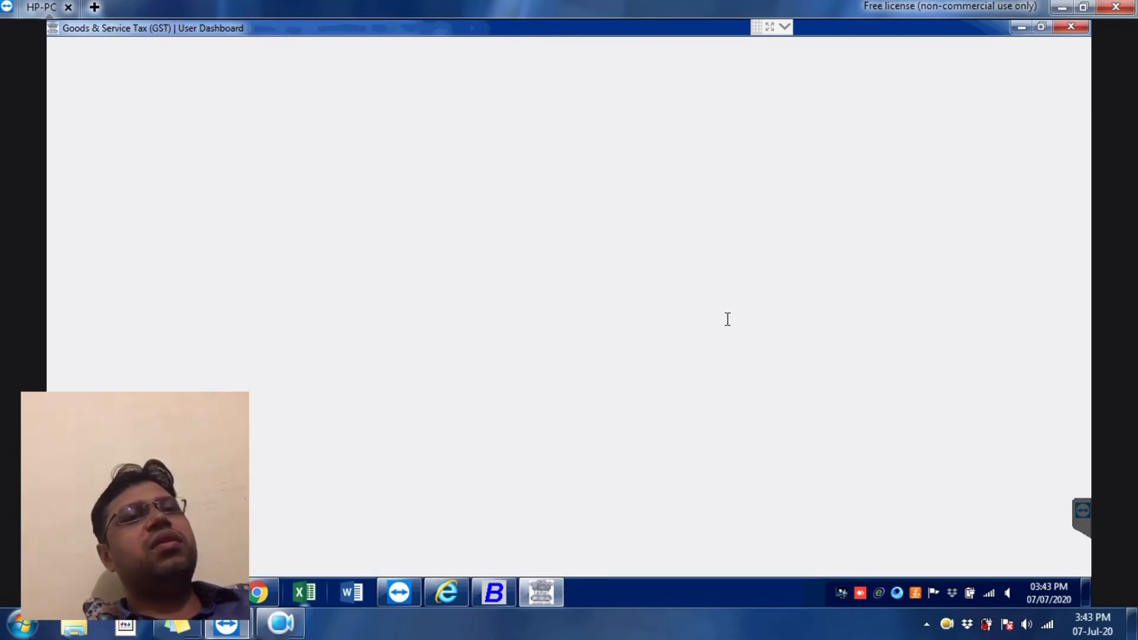
Step: Acknowledge the GSTR-3B filing instructions and dismiss the late-fee liability notice
{"action": "scroll", "coordinate": [687, 426], "scroll_direction": "down", "scroll_amount": 2}
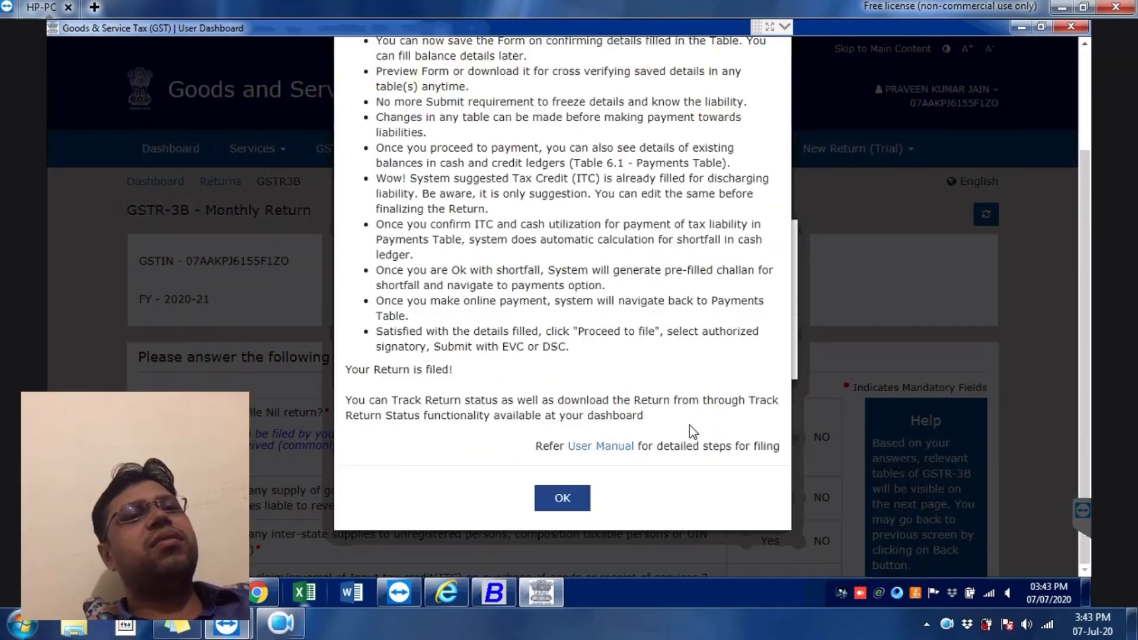
{"action": "left_click", "coordinate": [577, 491]}
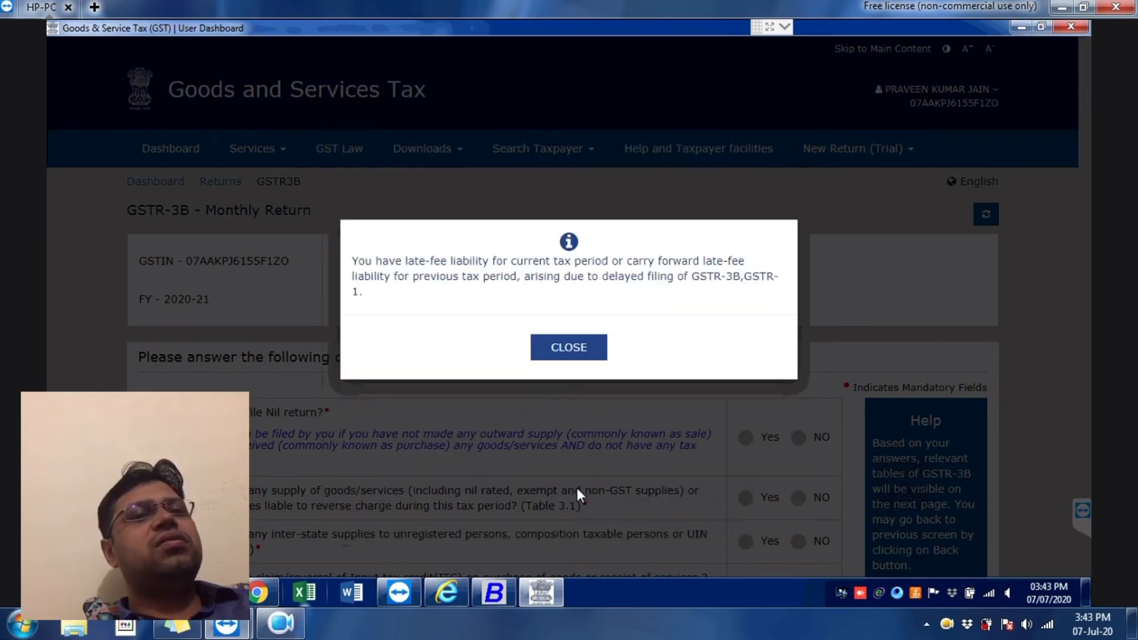
{"action": "scroll", "coordinate": [725, 402], "scroll_direction": "down", "scroll_amount": 5}
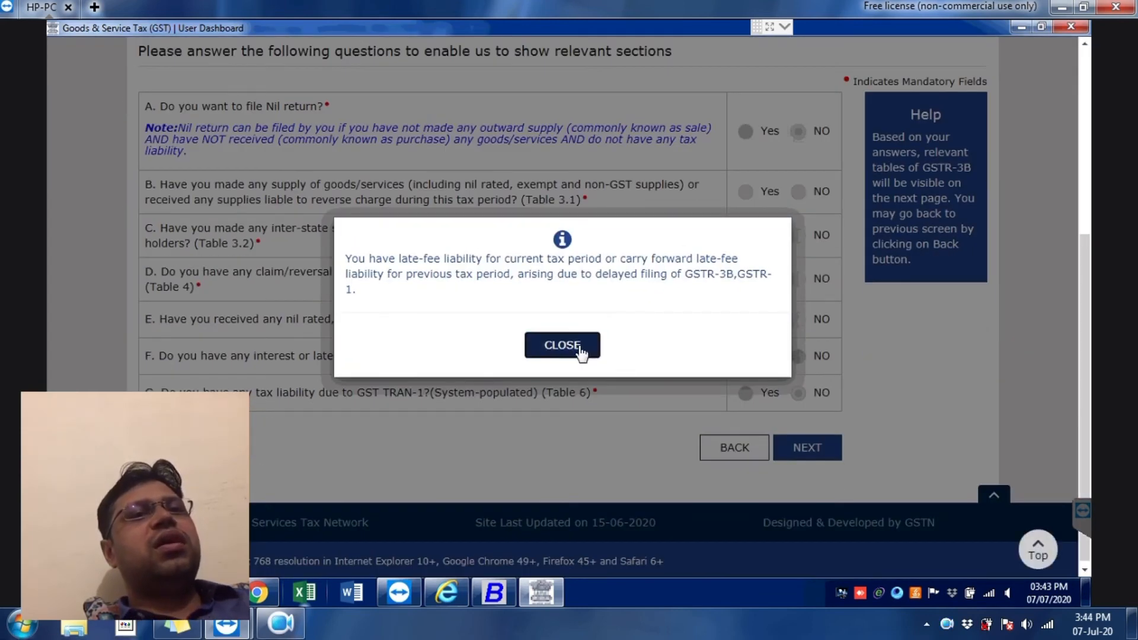
{"action": "left_click", "coordinate": [580, 350]}
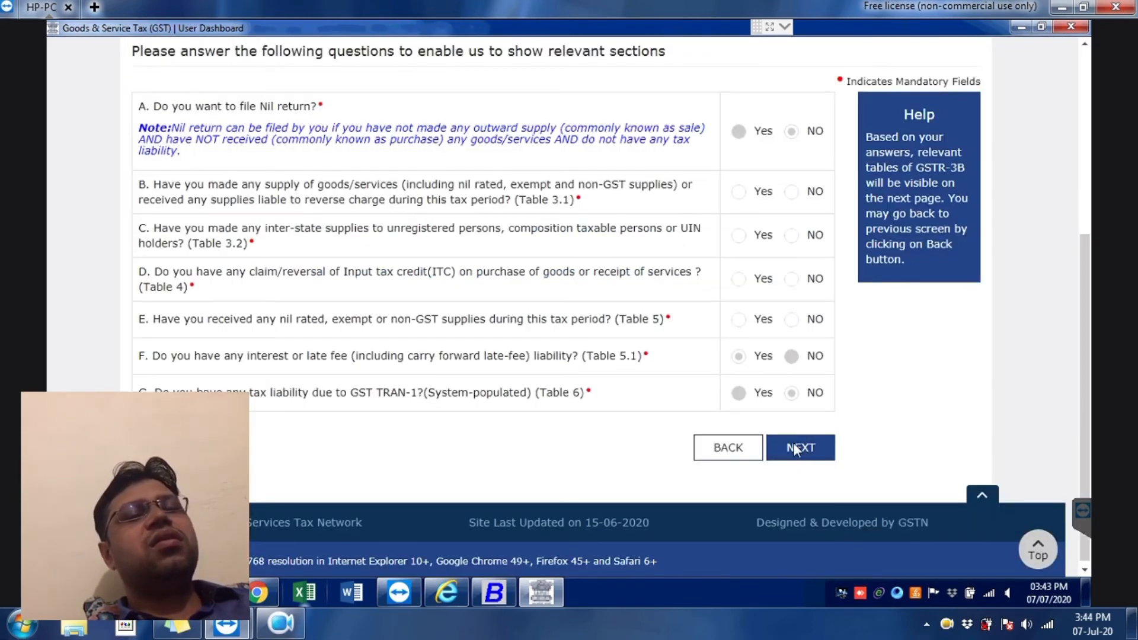
{"action": "left_click", "coordinate": [797, 449]}
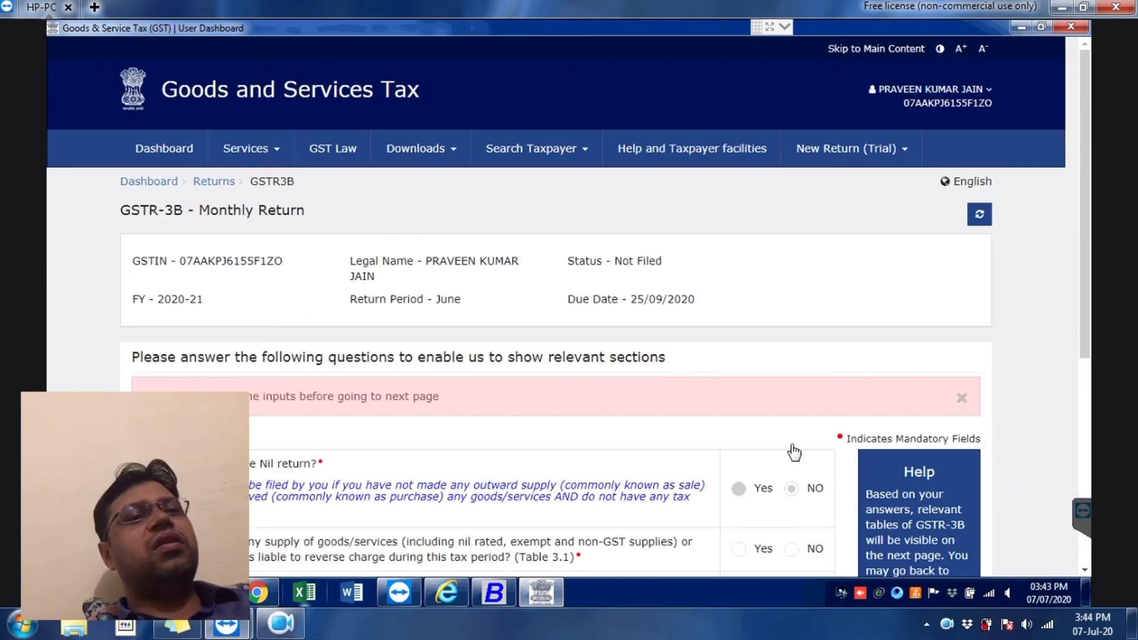
Step: Answer No to questions B, C, D and E, then proceed to the return tables
{"action": "scroll", "coordinate": [791, 452], "scroll_direction": "down", "scroll_amount": 5}
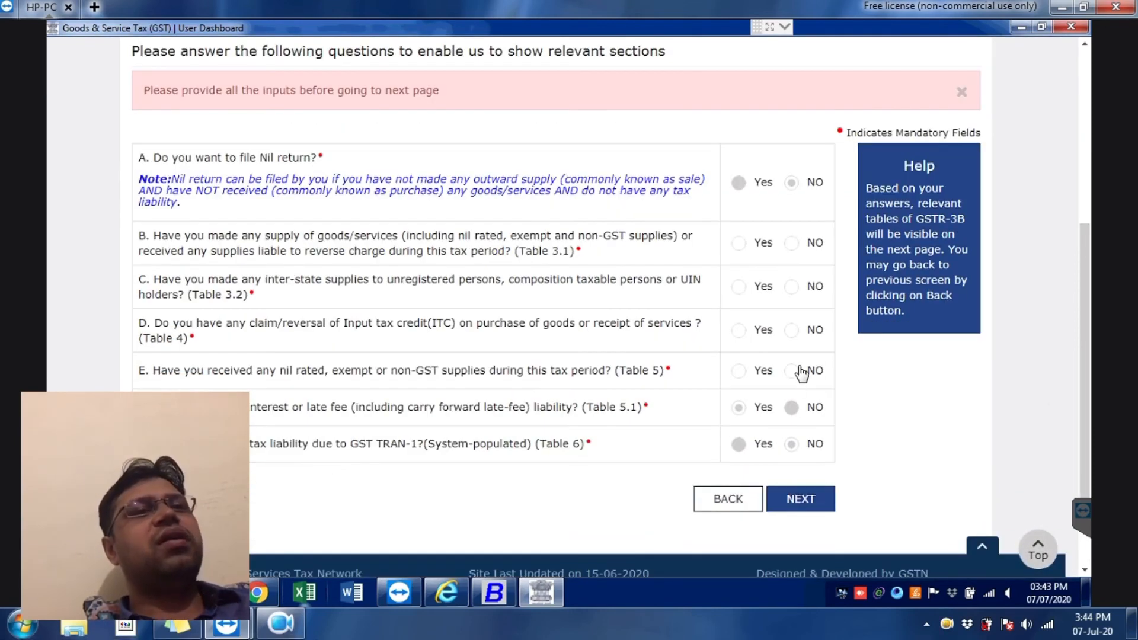
{"action": "left_click", "coordinate": [792, 371]}
{"action": "left_click", "coordinate": [792, 330]}
{"action": "left_click", "coordinate": [793, 287]}
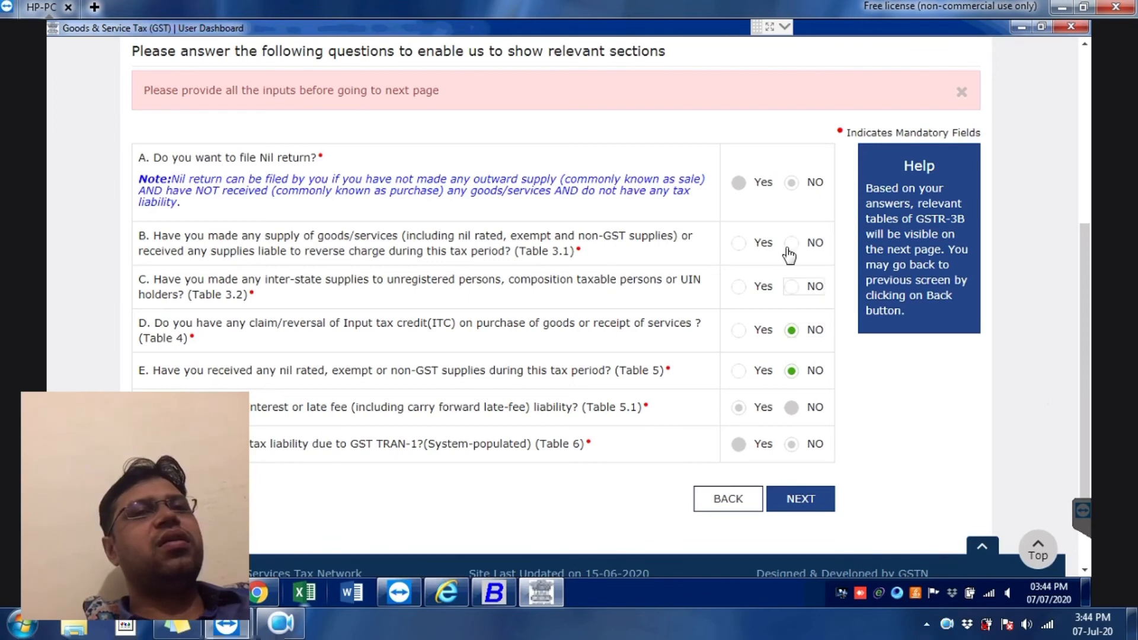
{"action": "left_click", "coordinate": [793, 243]}
{"action": "left_click", "coordinate": [806, 497]}
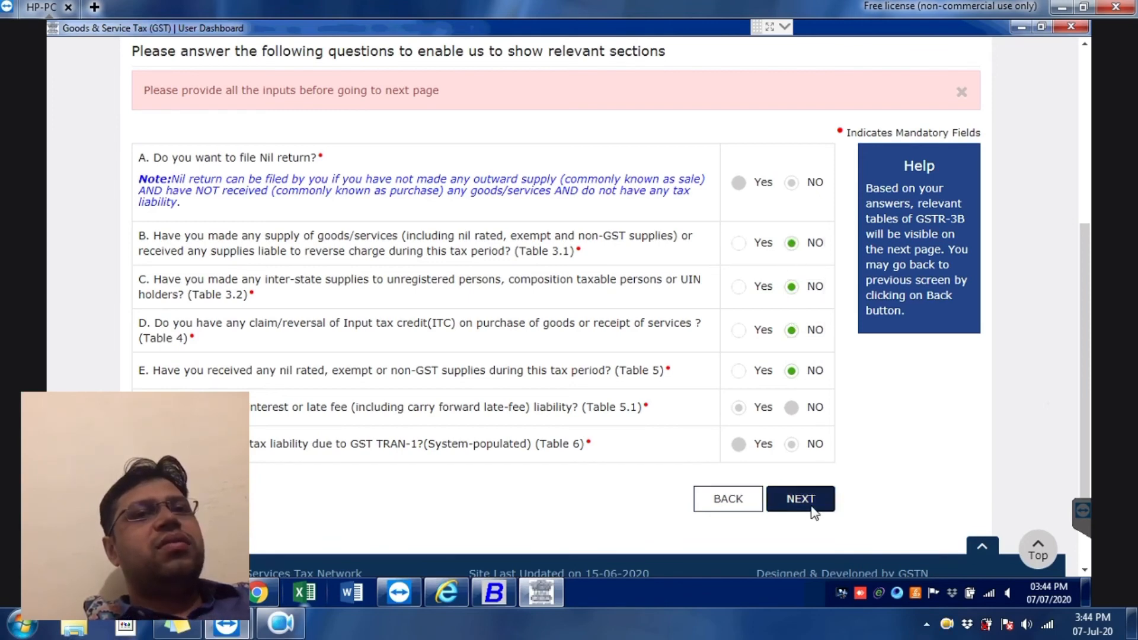
{"action": "scroll", "coordinate": [617, 457], "scroll_direction": "down", "scroll_amount": 5}
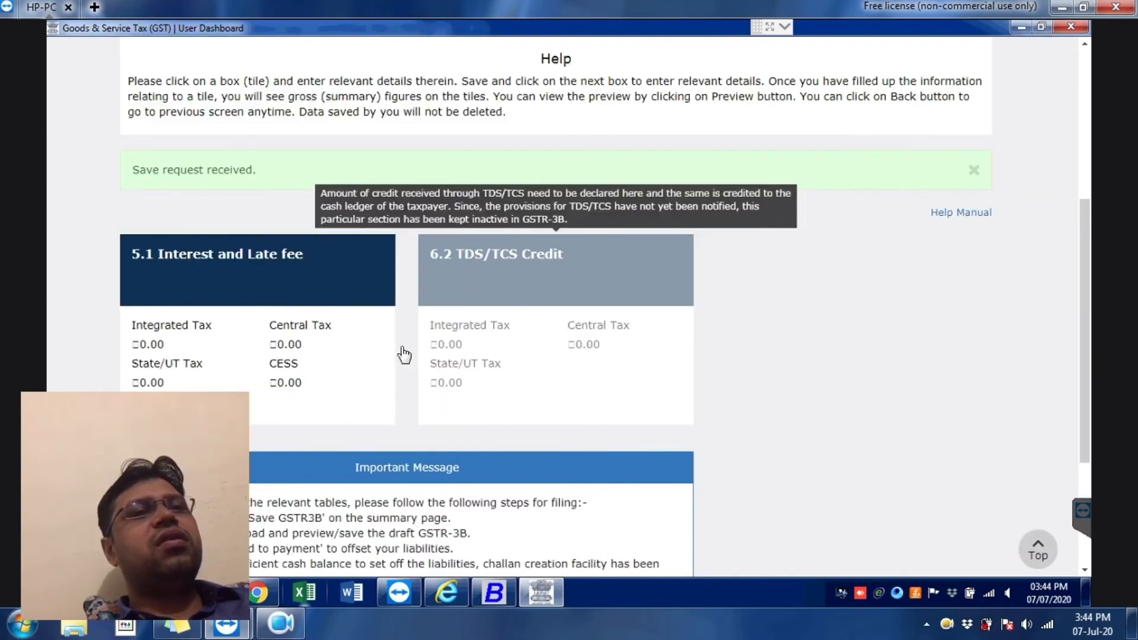
Step: Confirm the 5.1 late fee of ₹250 Central Tax and ₹250 State/UT Tax
{"action": "left_click", "coordinate": [350, 317]}
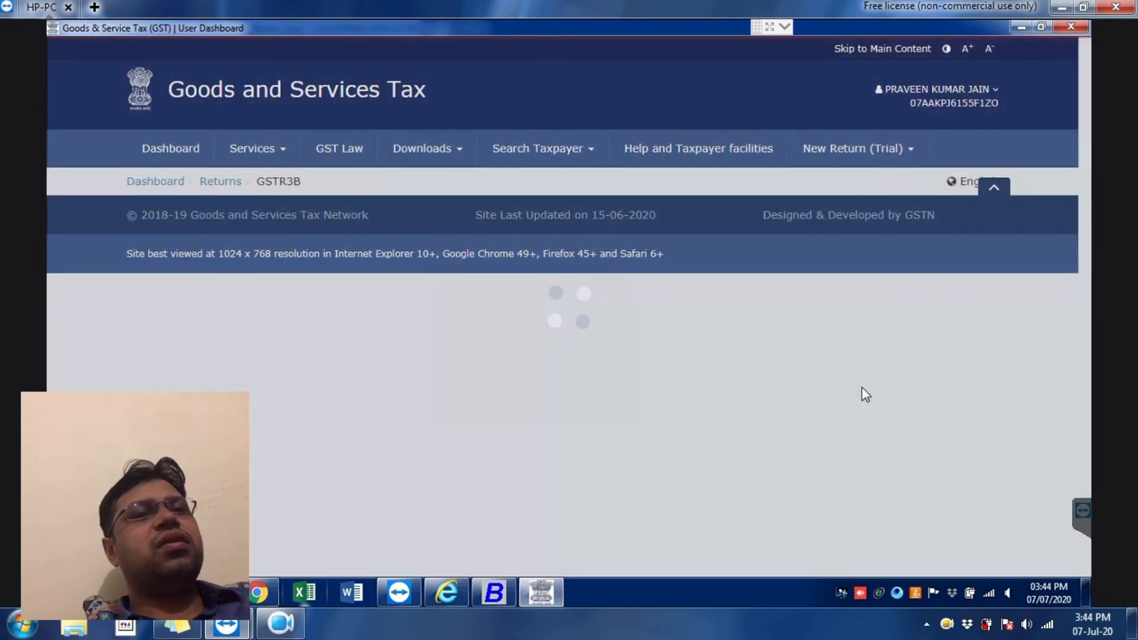
{"action": "scroll", "coordinate": [975, 384], "scroll_direction": "down", "scroll_amount": 3}
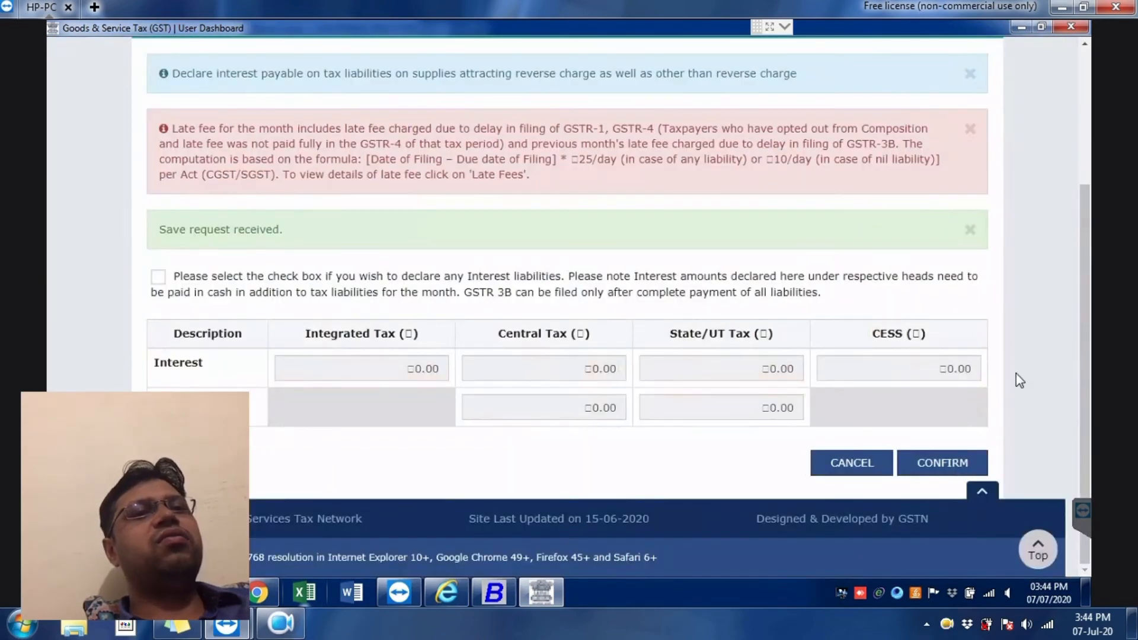
{"action": "left_click", "coordinate": [848, 464]}
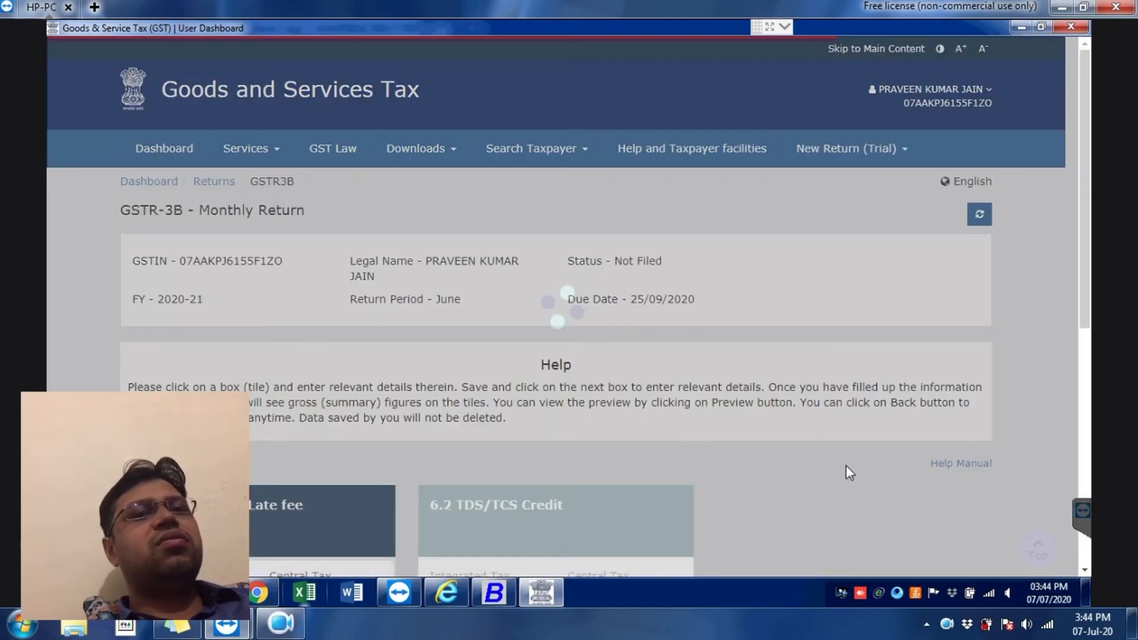
Step: Return to the dashboard showing the 66838 SGST credit ledger balance
{"action": "scroll", "coordinate": [81, 385], "scroll_direction": "down", "scroll_amount": 8}
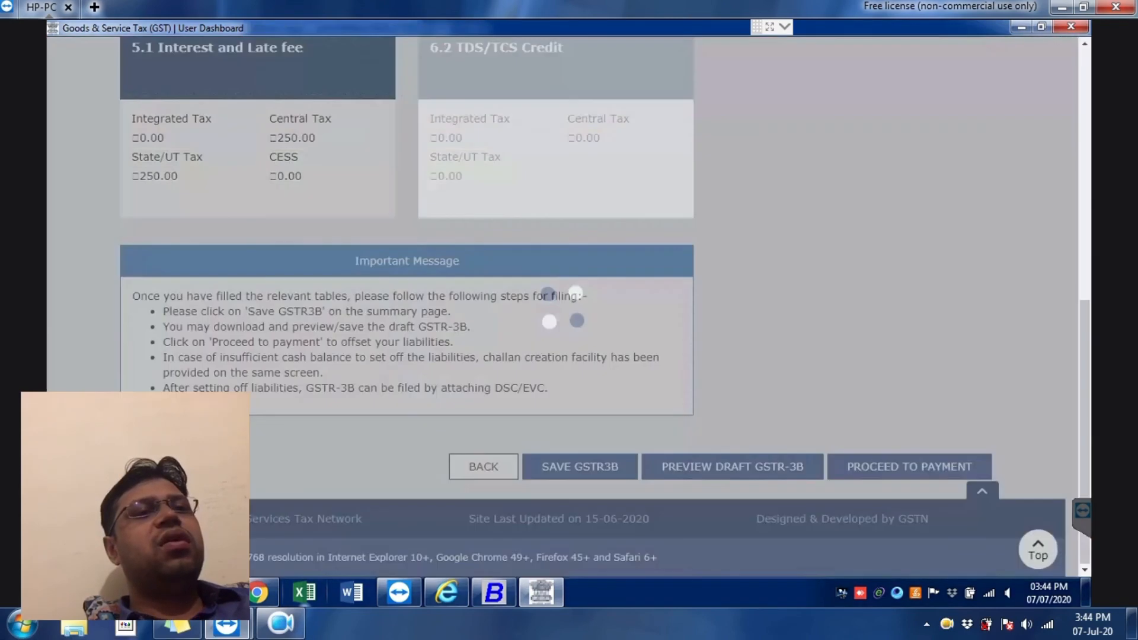
{"action": "scroll", "coordinate": [91, 368], "scroll_direction": "up", "scroll_amount": 8}
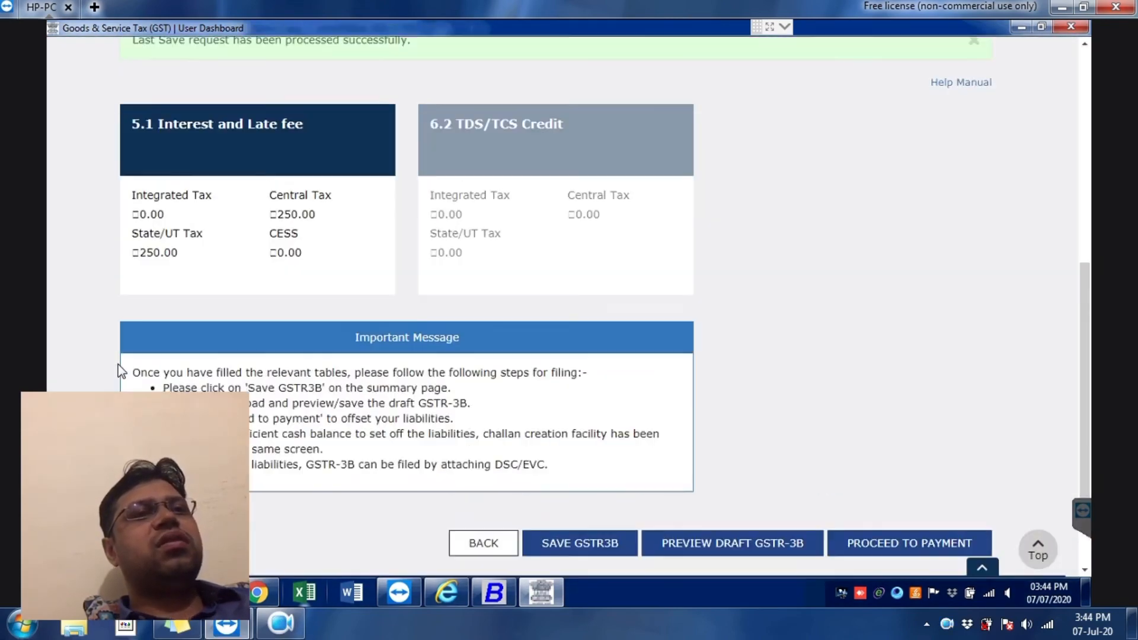
{"action": "left_click", "coordinate": [158, 132]}
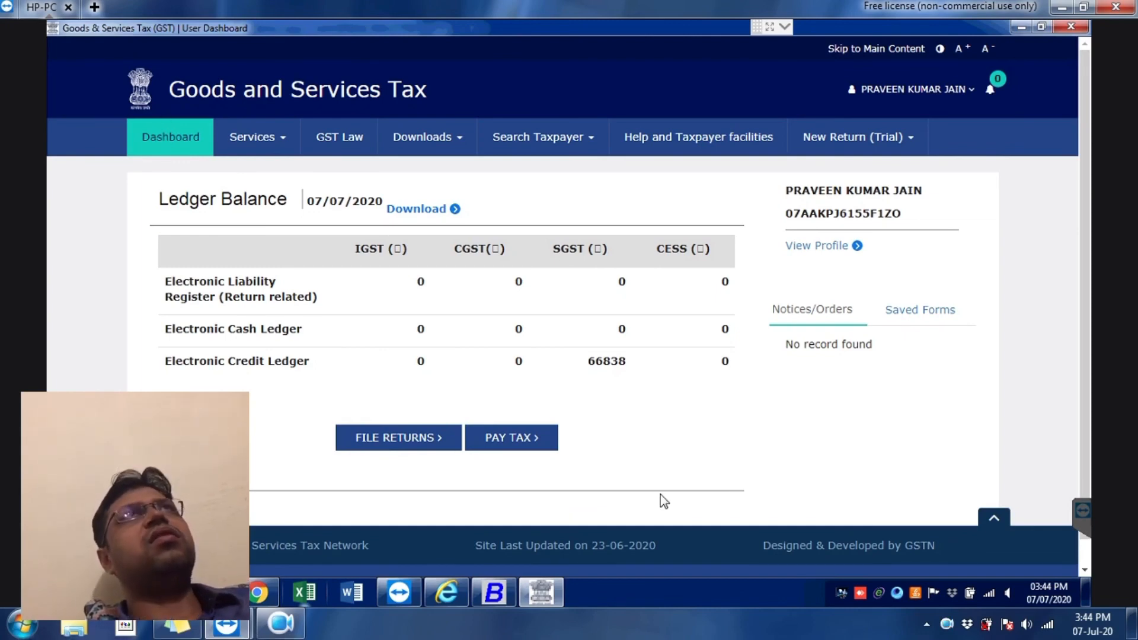
{"action": "left_click", "coordinate": [947, 627]}
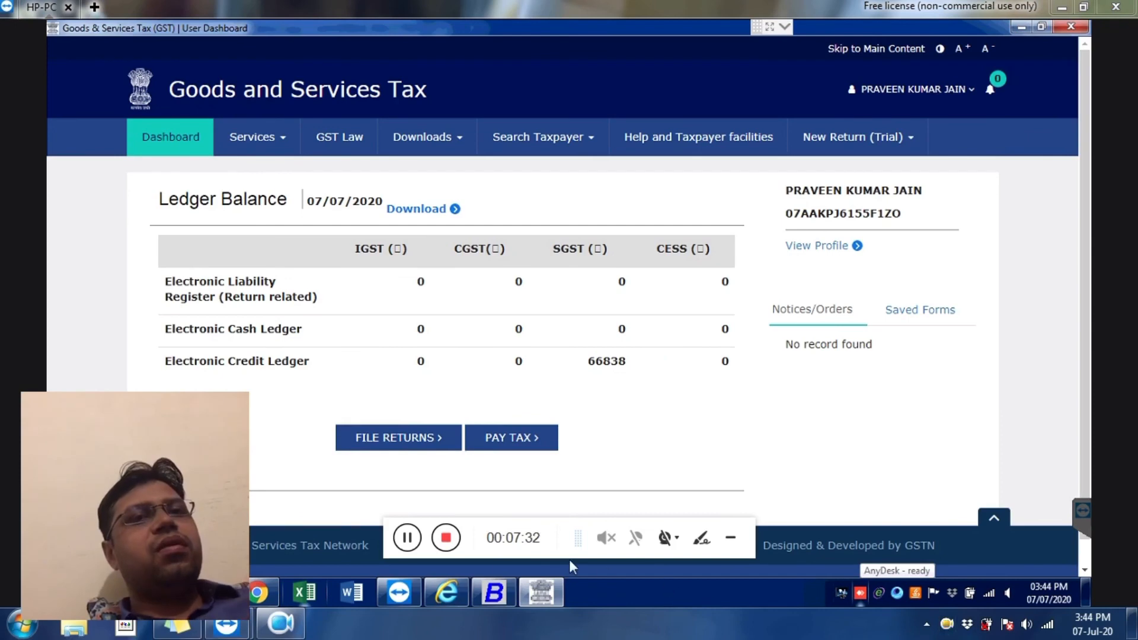
{"action": "left_click", "coordinate": [407, 537]}
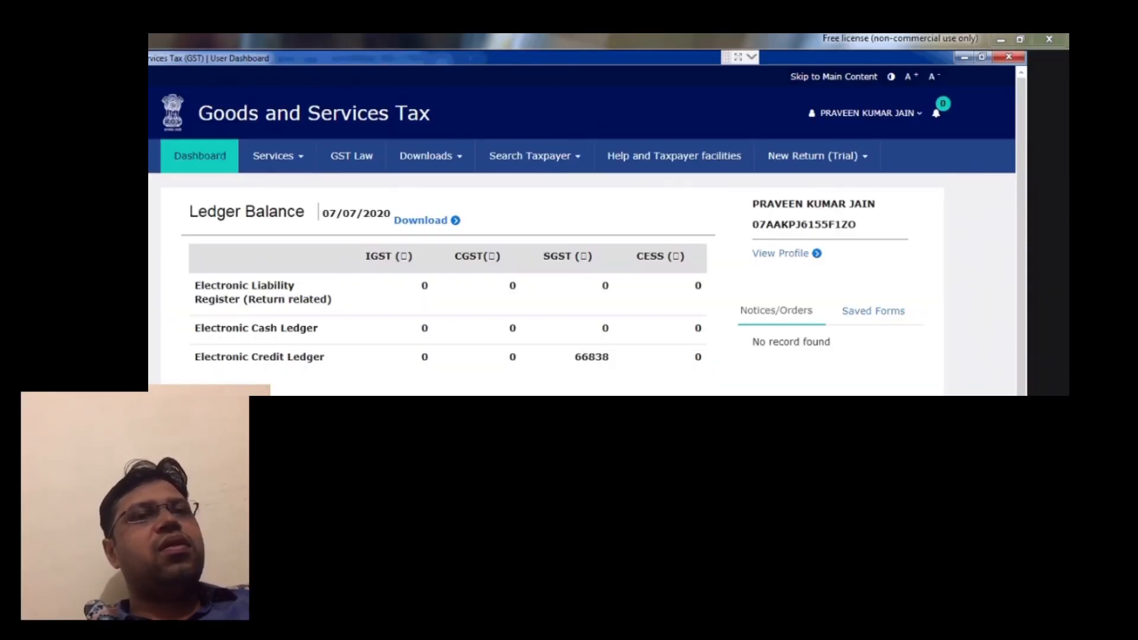